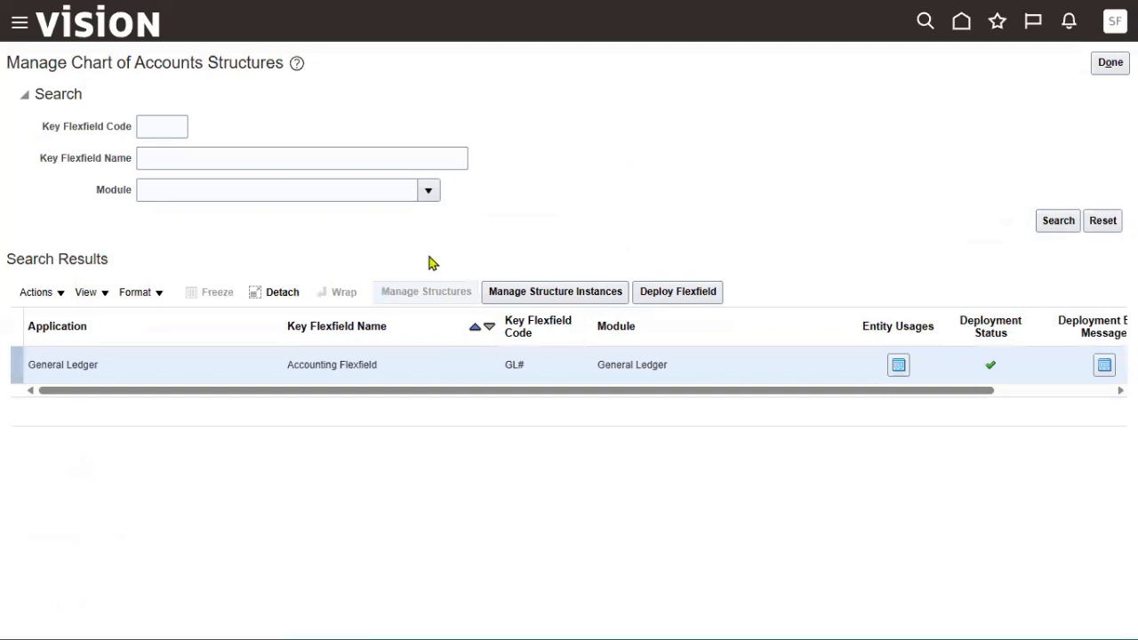
Start a new structure with SONY_COA as its code, name and description.
{"action": "left_click", "coordinate": [191, 273]}
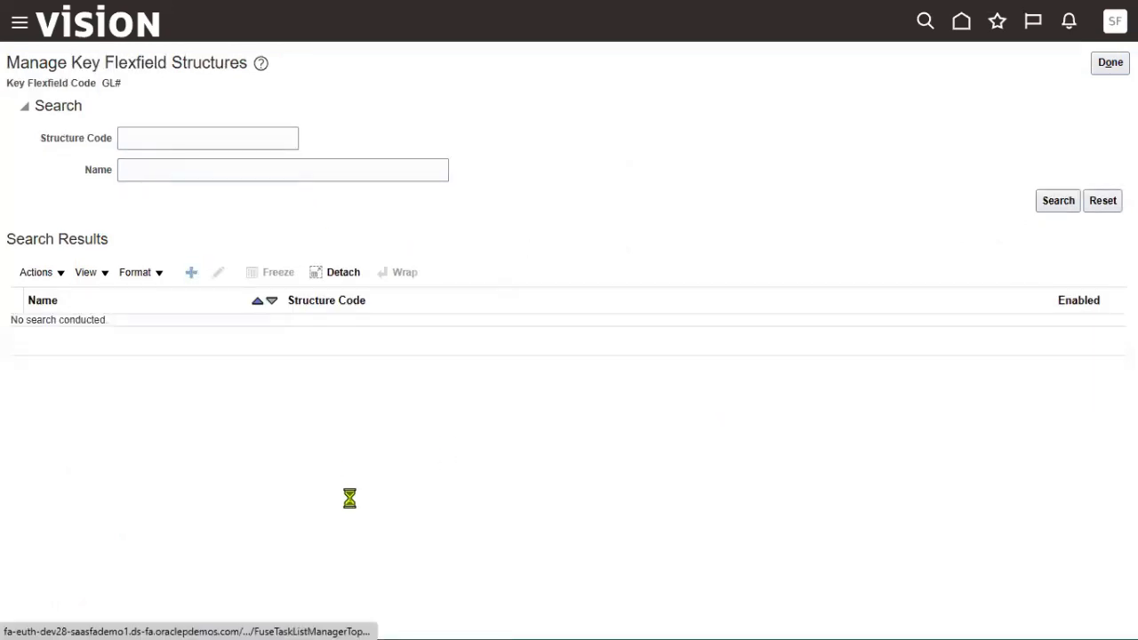
{"action": "left_click", "coordinate": [248, 110]}
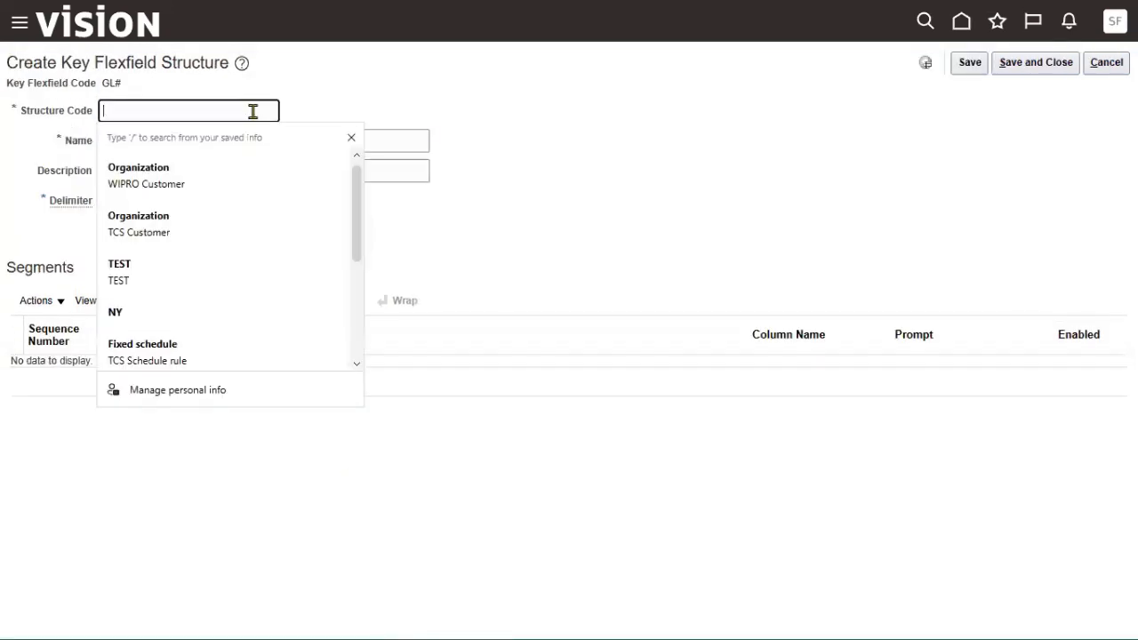
{"action": "type", "text": "SONY_COA"}
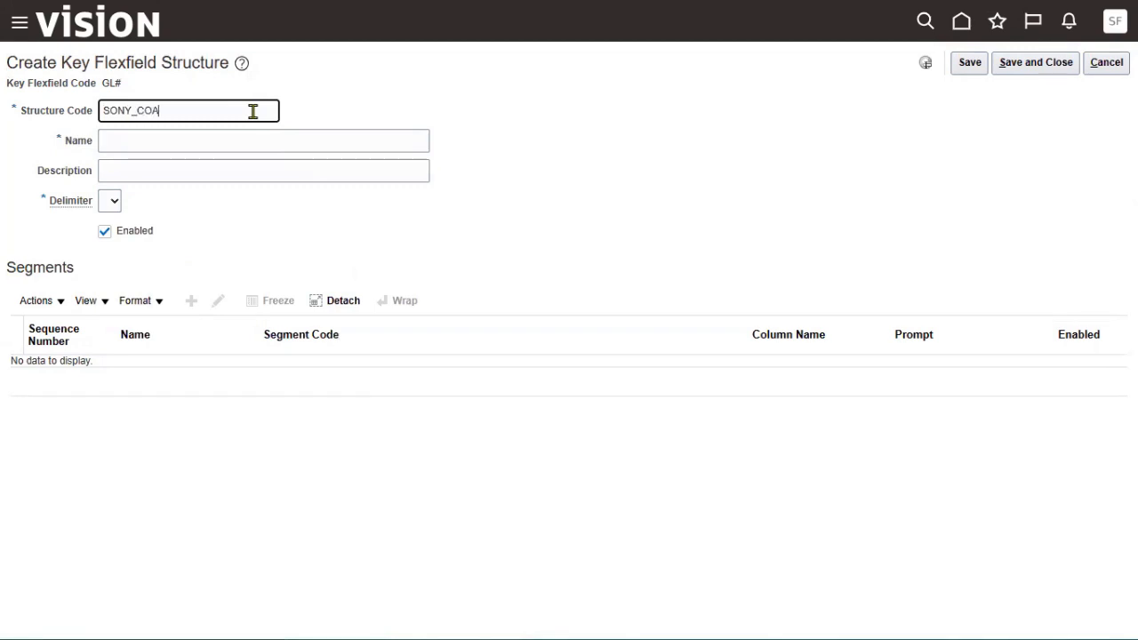
{"action": "key", "text": "ctrl+a"}
{"action": "key", "text": "ctrl+c"}
{"action": "key", "text": "Tab"}
{"action": "key", "text": "ctrl+v"}
{"action": "key", "text": "Tab"}
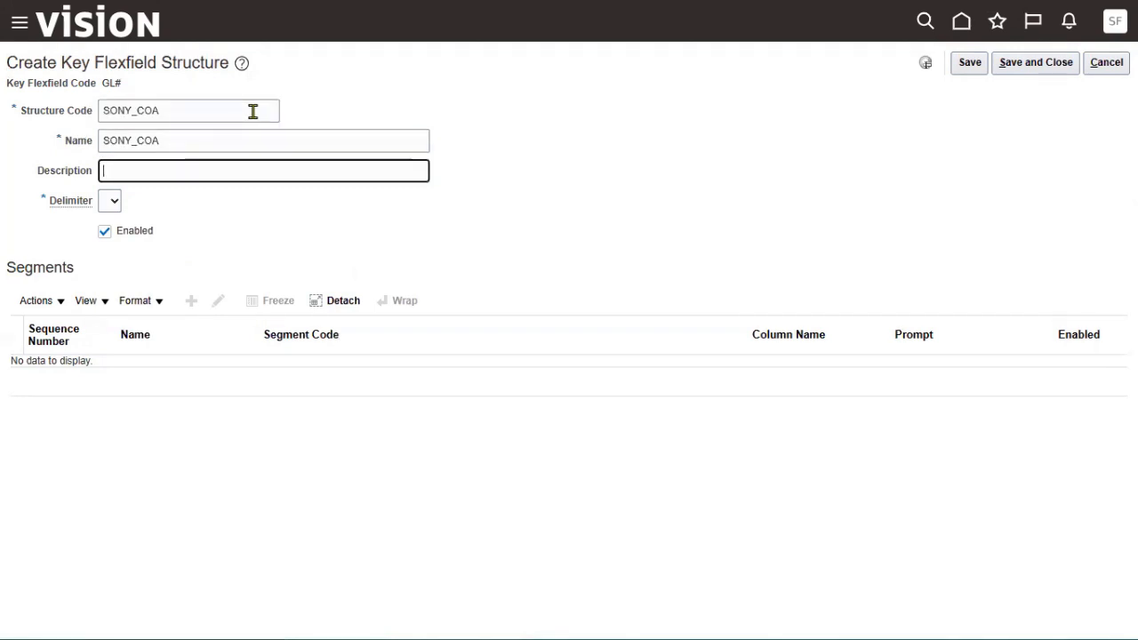
{"action": "key", "text": "ctrl+v"}
{"action": "key", "text": "Tab"}
Set the delimiter to a hyphen and save the SONY_COA structure.
{"action": "left_click", "coordinate": [114, 201]}
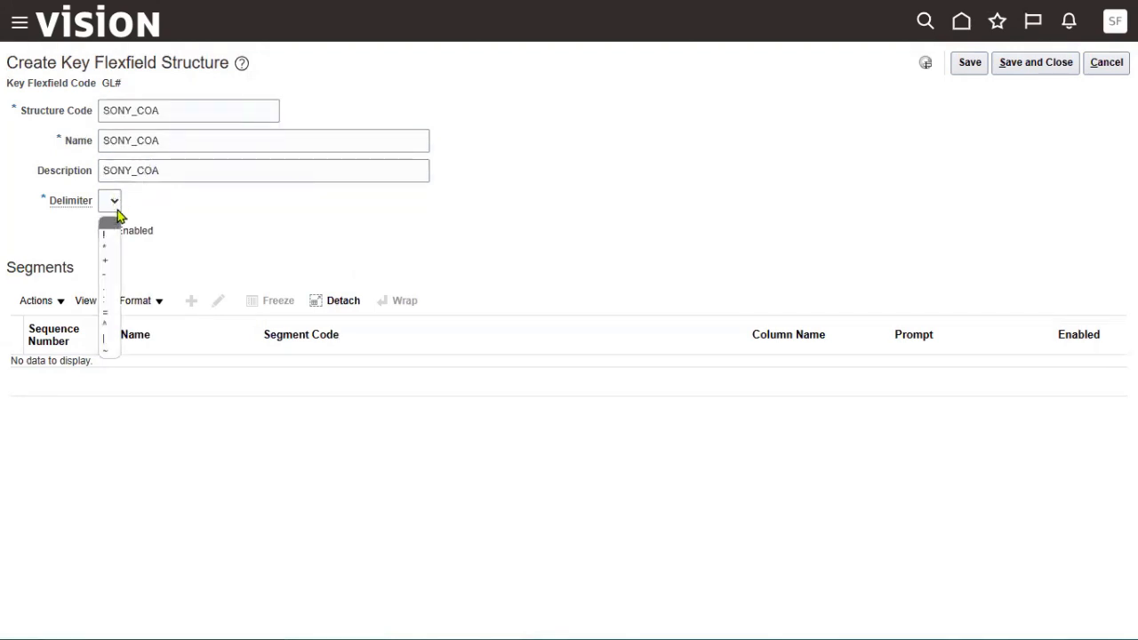
{"action": "left_click", "coordinate": [108, 266]}
{"action": "left_click", "coordinate": [968, 68]}
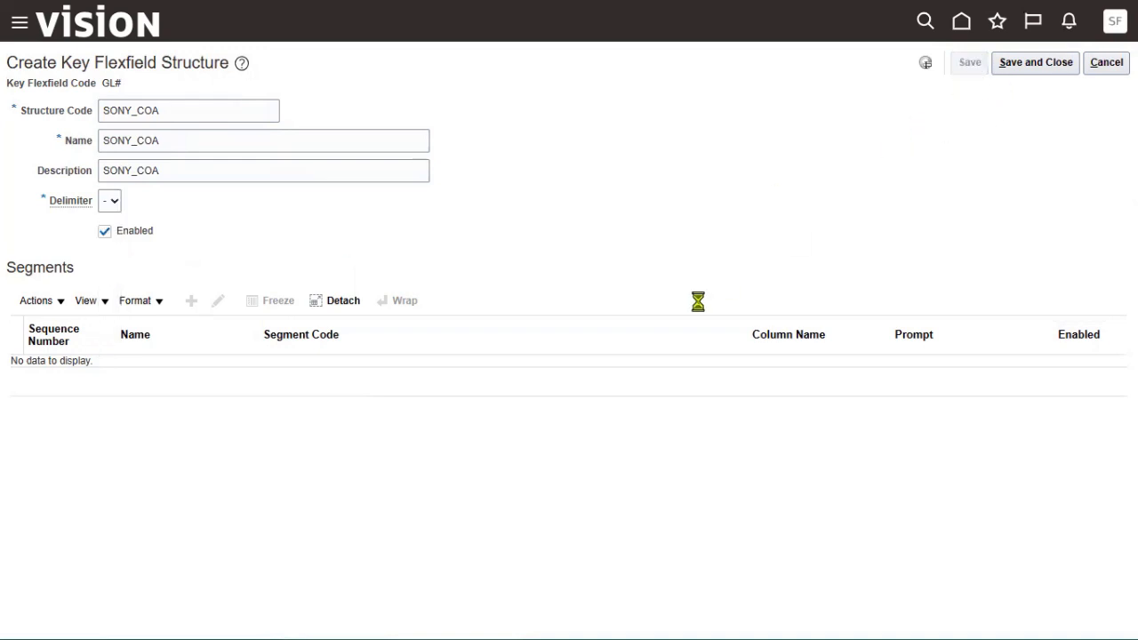
{"action": "left_click", "coordinate": [190, 289]}
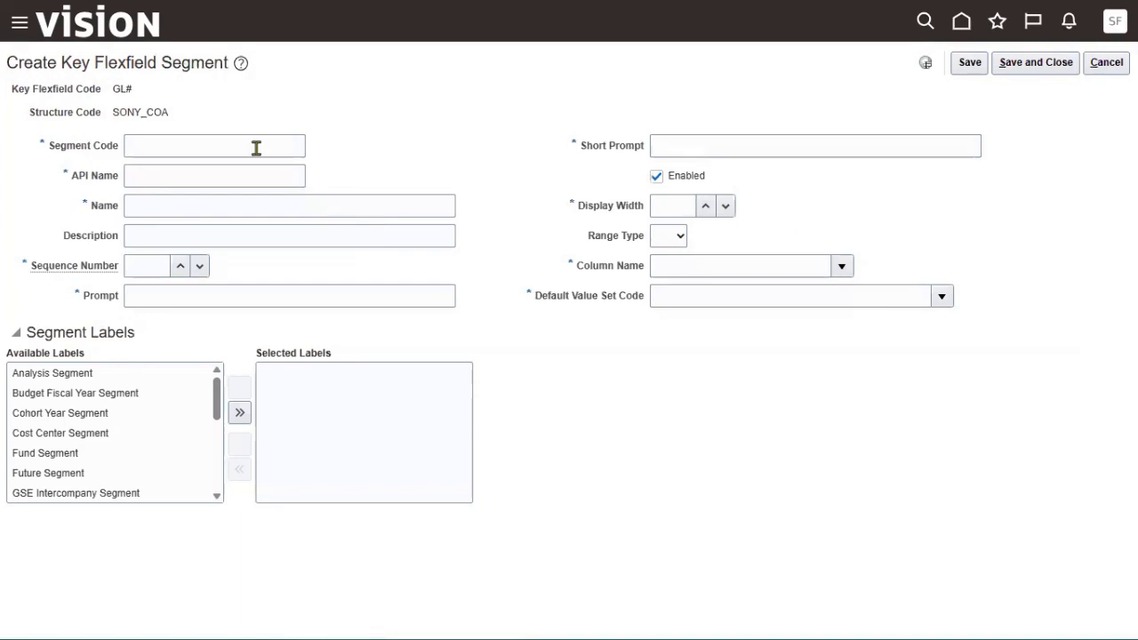
Enter SONY Company as the segment code, name, description, prompt and short prompt, with sequence 1.
{"action": "left_click", "coordinate": [257, 148]}
{"action": "type", "text": "SONY Company"}
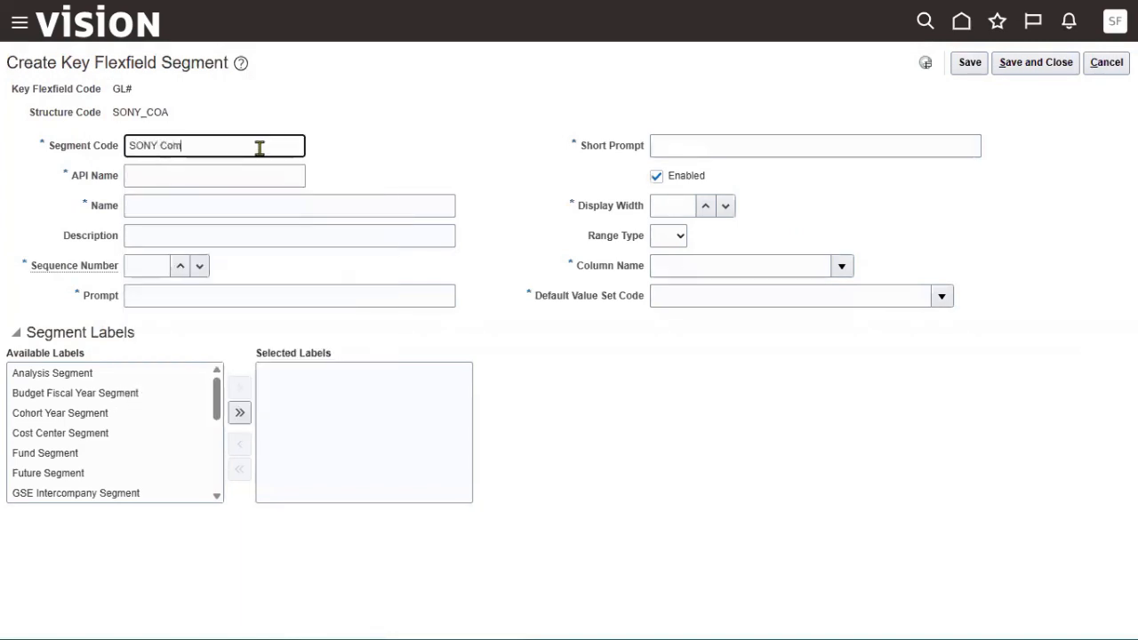
{"action": "key", "text": "ctrl+a"}
{"action": "key", "text": "Tab"}
{"action": "key", "text": "Tab"}
{"action": "key", "text": "ctrl+v"}
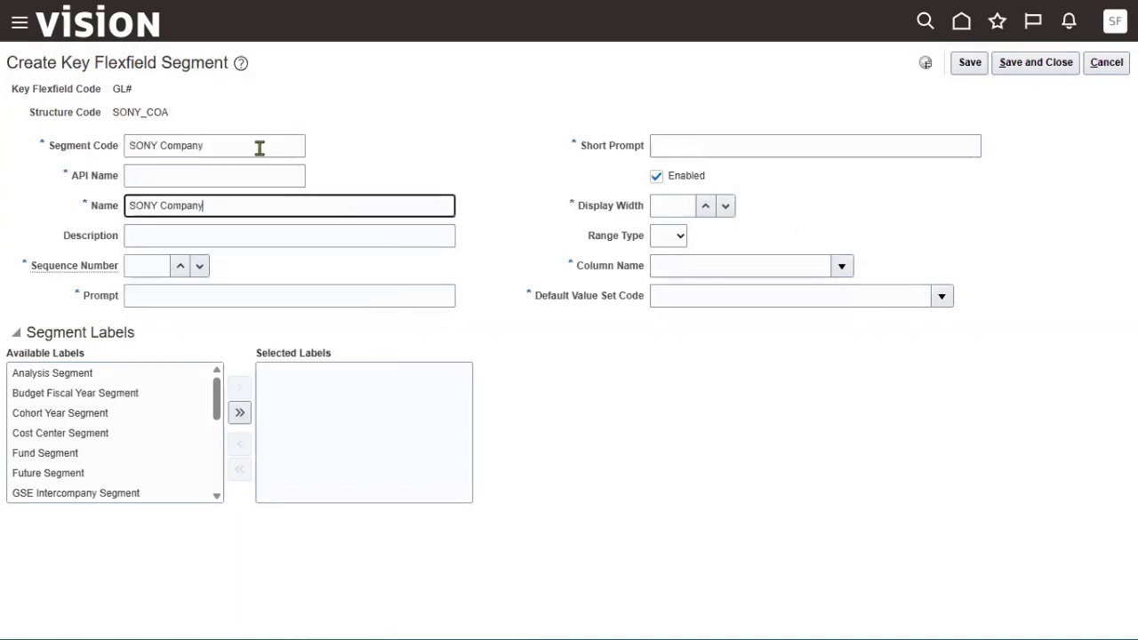
{"action": "key", "text": "Tab"}
{"action": "key", "text": "ctrl+v"}
{"action": "key", "text": "Tab"}
{"action": "type", "text": "1"}
{"action": "key", "text": "Tab"}
{"action": "key", "text": "ctrl+v"}
{"action": "key", "text": "Tab"}
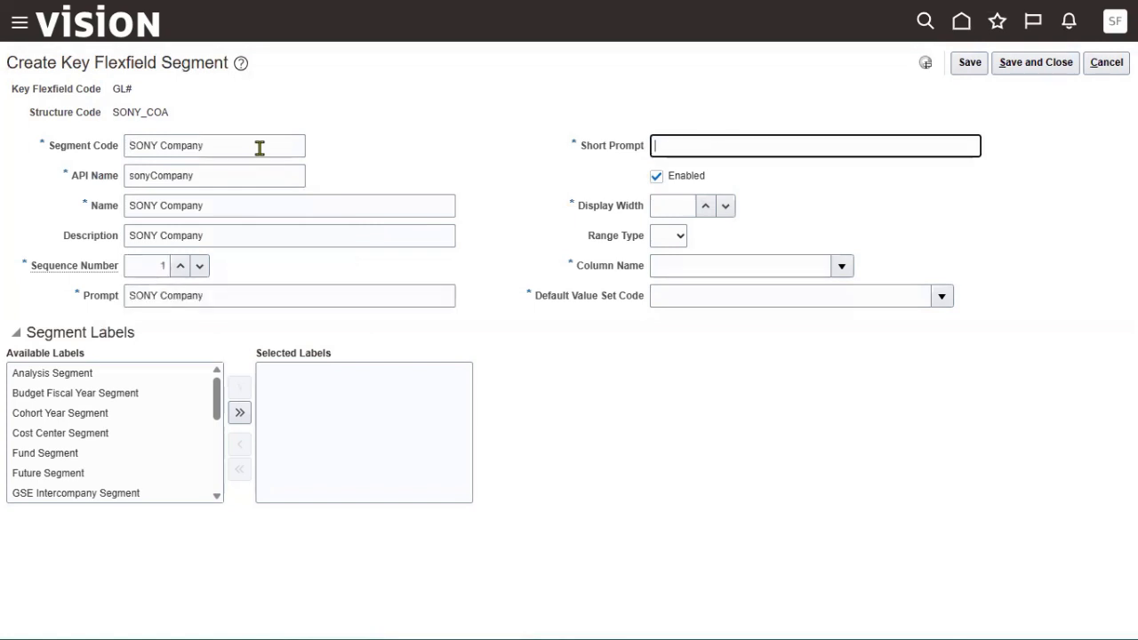
{"action": "key", "text": "ctrl+v"}
{"action": "key", "text": "Tab"}
{"action": "key", "text": "Tab"}
{"action": "key", "text": "shift+Tab"}
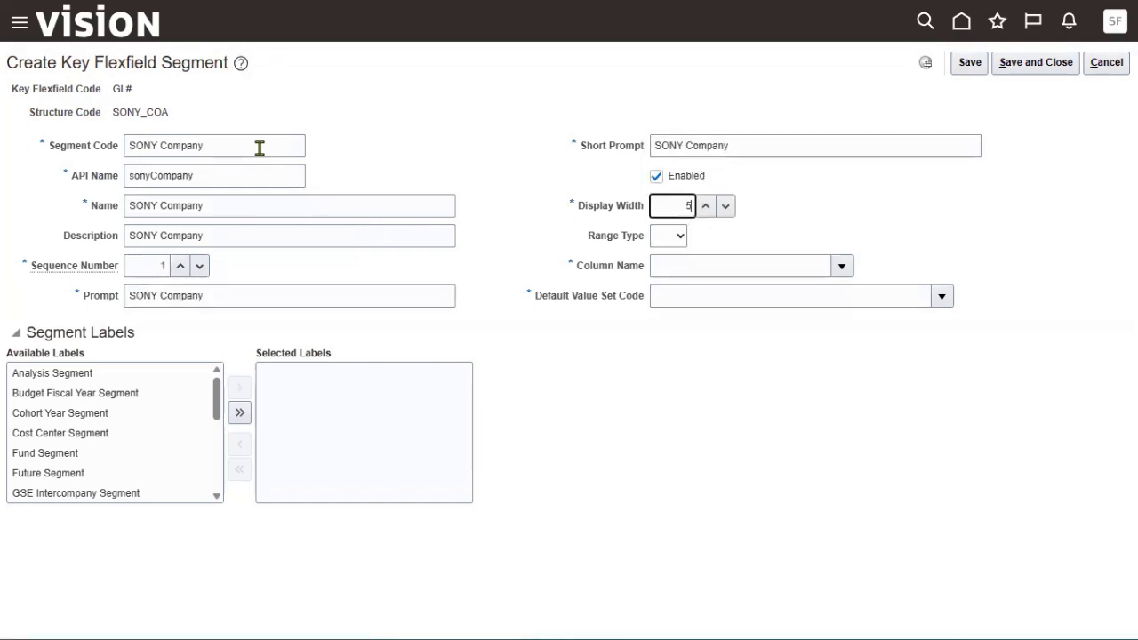
Assign column SEGMENT1 and the SONY Company default value set to the segment.
{"action": "left_click", "coordinate": [842, 267]}
{"action": "left_click", "coordinate": [704, 317]}
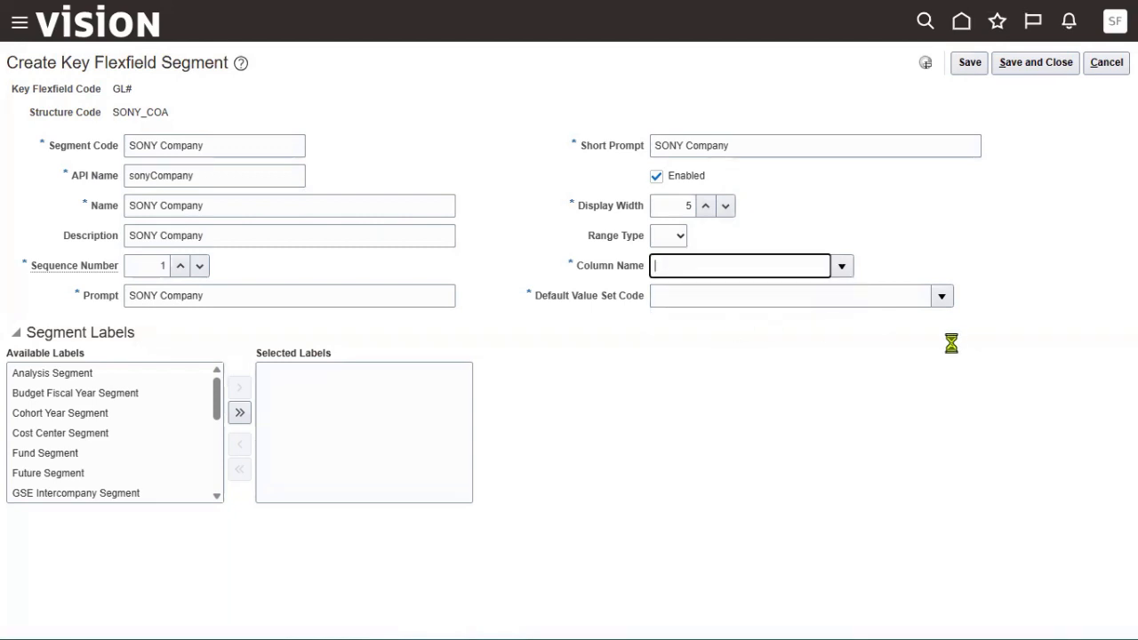
{"action": "left_click", "coordinate": [942, 296]}
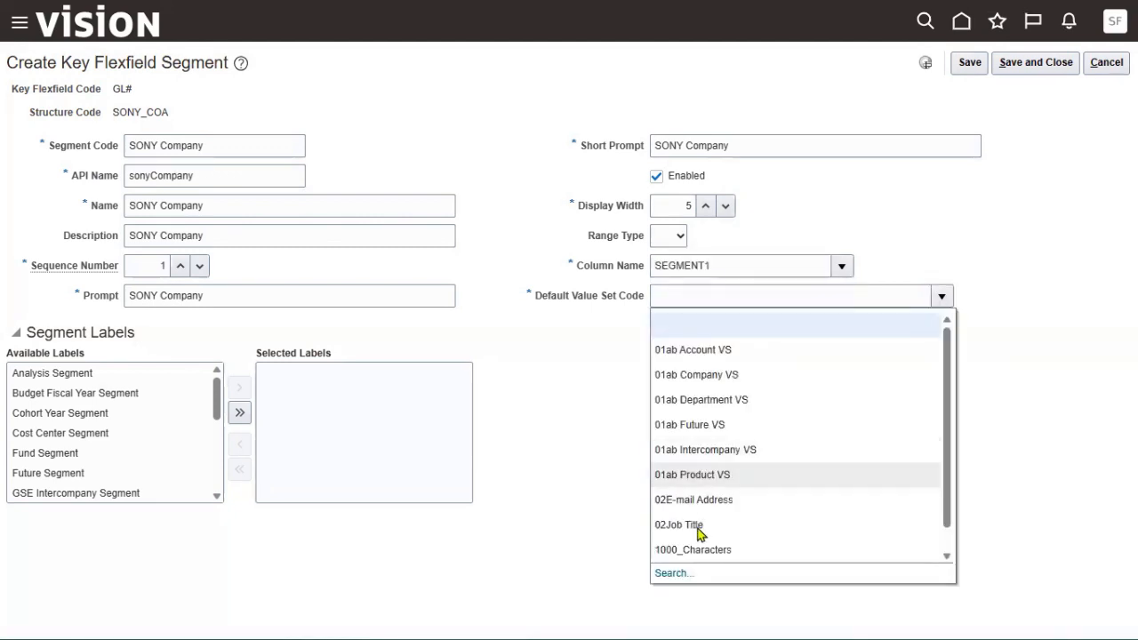
{"action": "left_click", "coordinate": [674, 572]}
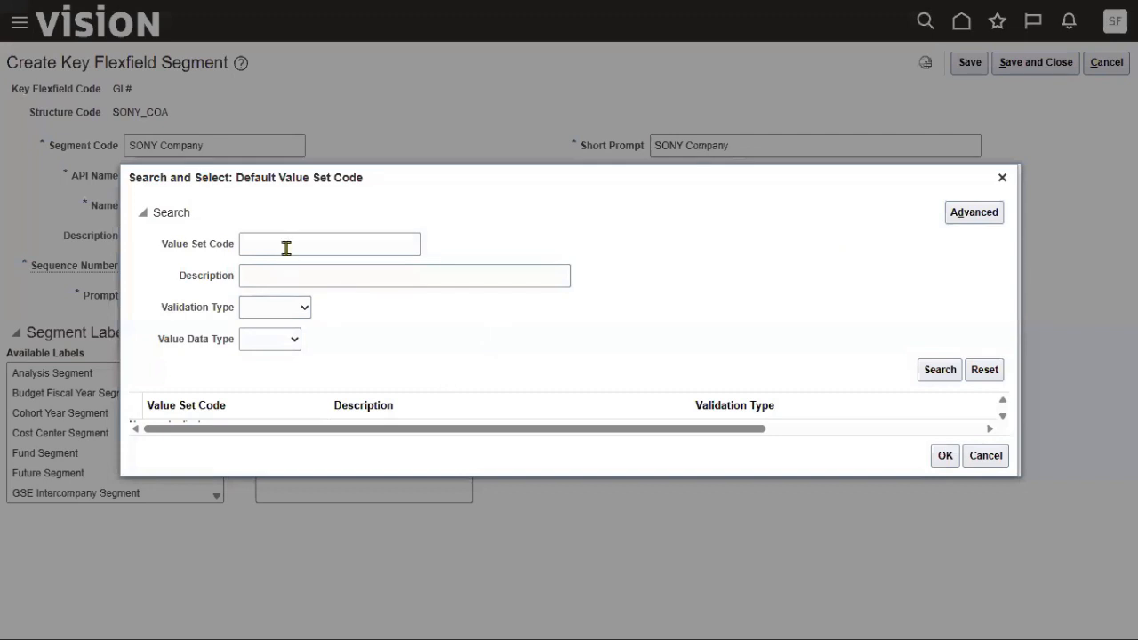
{"action": "left_click", "coordinate": [288, 249]}
{"action": "type", "text": "SONY "}
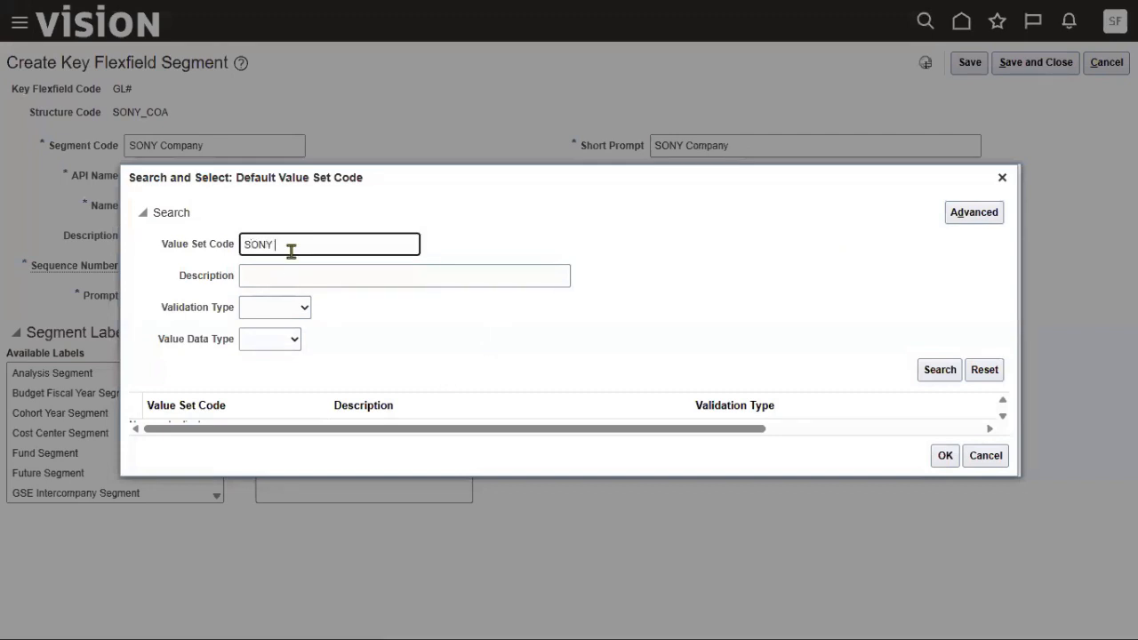
{"action": "type", "text": "C"}
{"action": "key", "text": "Return"}
{"action": "left_click", "coordinate": [301, 419]}
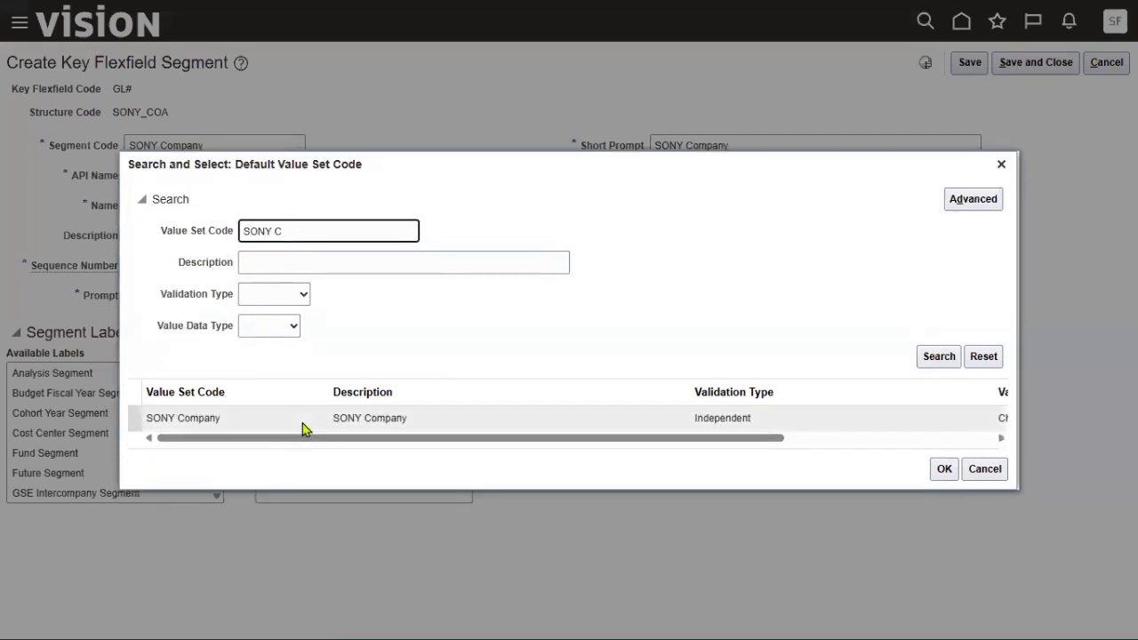
{"action": "left_click", "coordinate": [941, 472]}
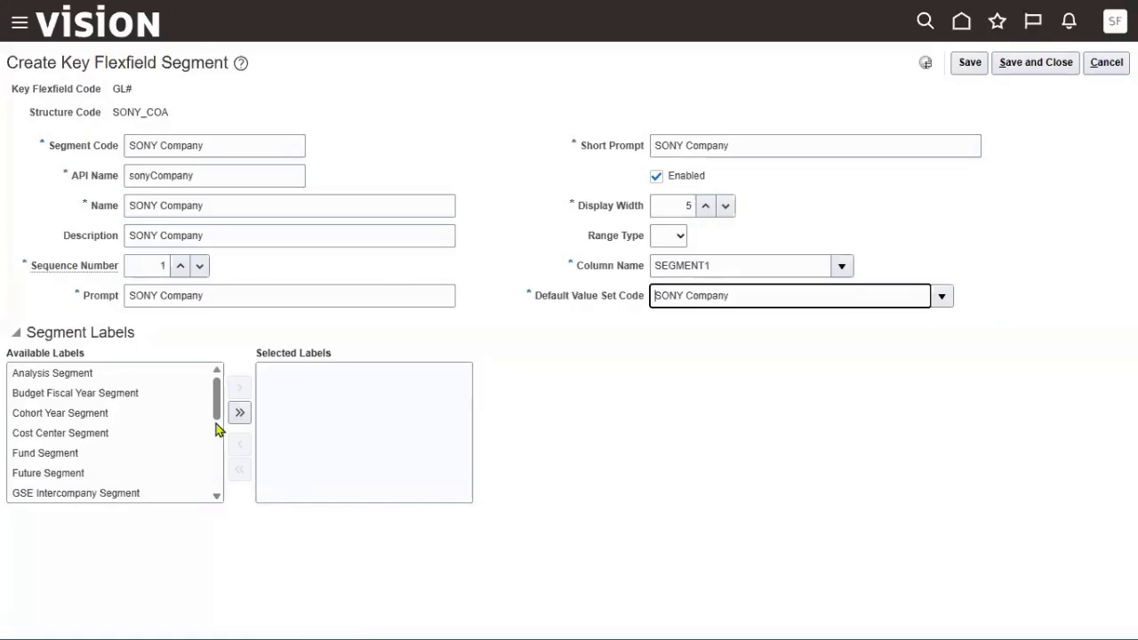
{"action": "left_click_drag", "start_coordinate": [217, 424], "coordinate": [216, 469]}
Add the Primary Balancing Segment label and try saving, which returns a record-lock error.
{"action": "left_click", "coordinate": [169, 459]}
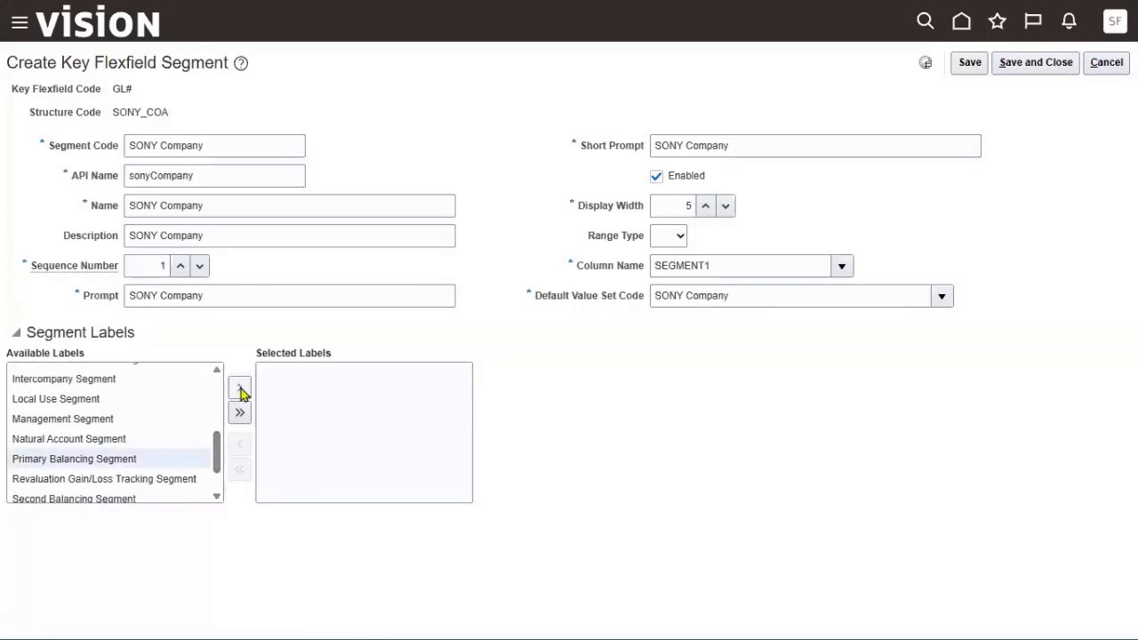
{"action": "left_click", "coordinate": [239, 388]}
{"action": "left_click", "coordinate": [1043, 67]}
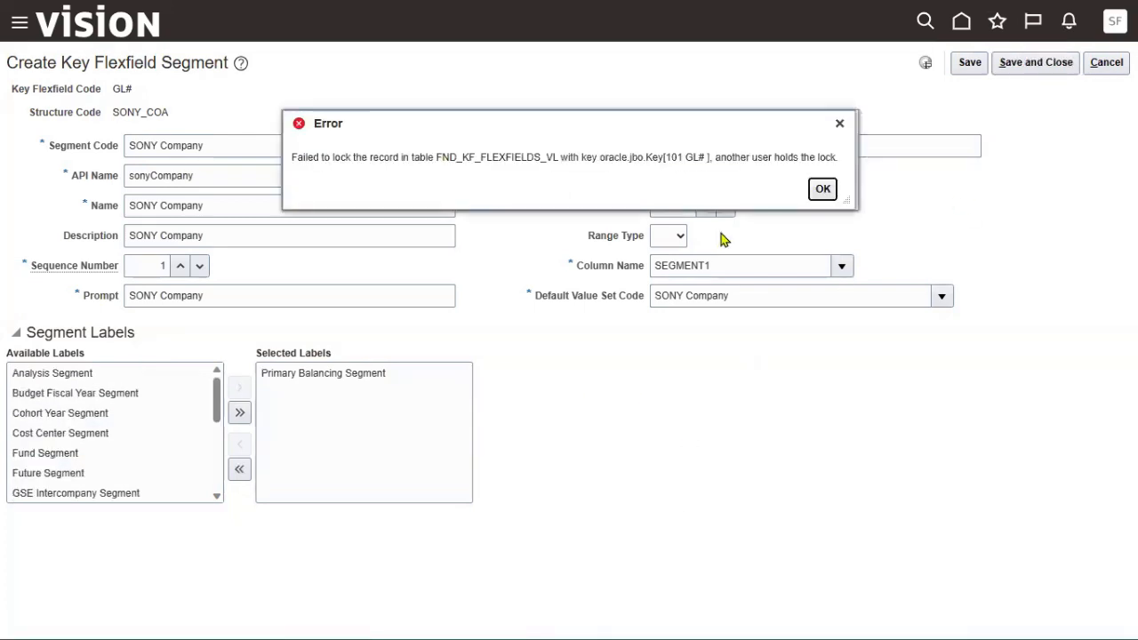
{"action": "left_click", "coordinate": [822, 193]}
{"action": "left_click", "coordinate": [971, 66]}
{"action": "left_click_drag", "start_coordinate": [712, 157], "coordinate": [835, 157]}
Cancel the unsaved segment, re-run the structures search and deploy the Accounting Flexfield.
{"action": "left_click", "coordinate": [823, 189]}
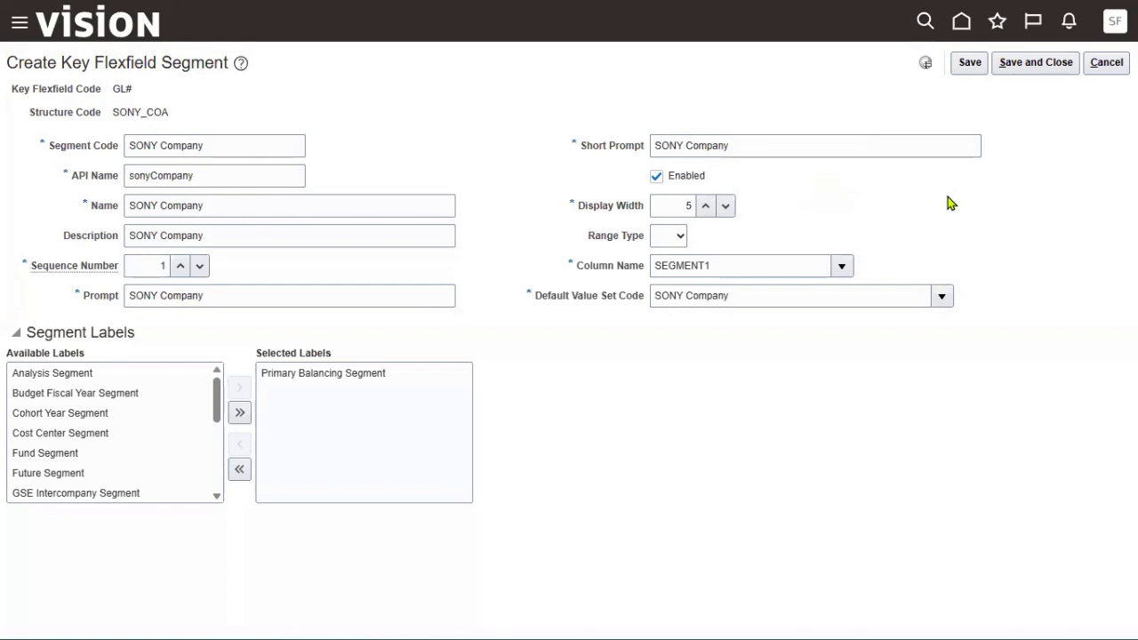
{"action": "left_click", "coordinate": [1107, 62]}
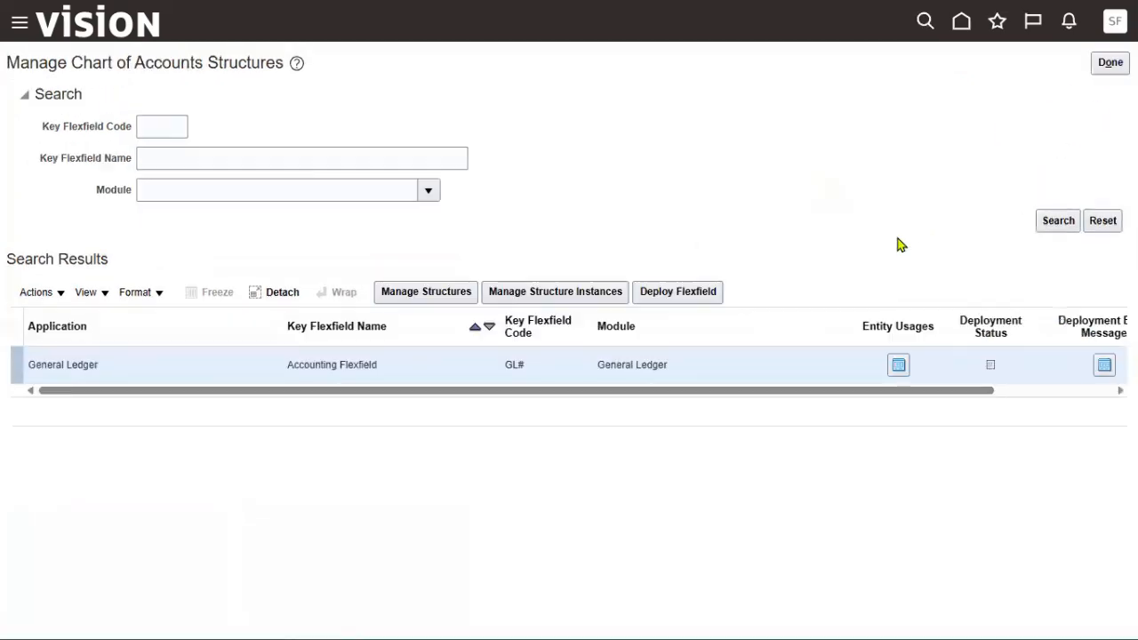
{"action": "left_click", "coordinate": [1053, 228]}
{"action": "mouse_move", "coordinate": [995, 374]}
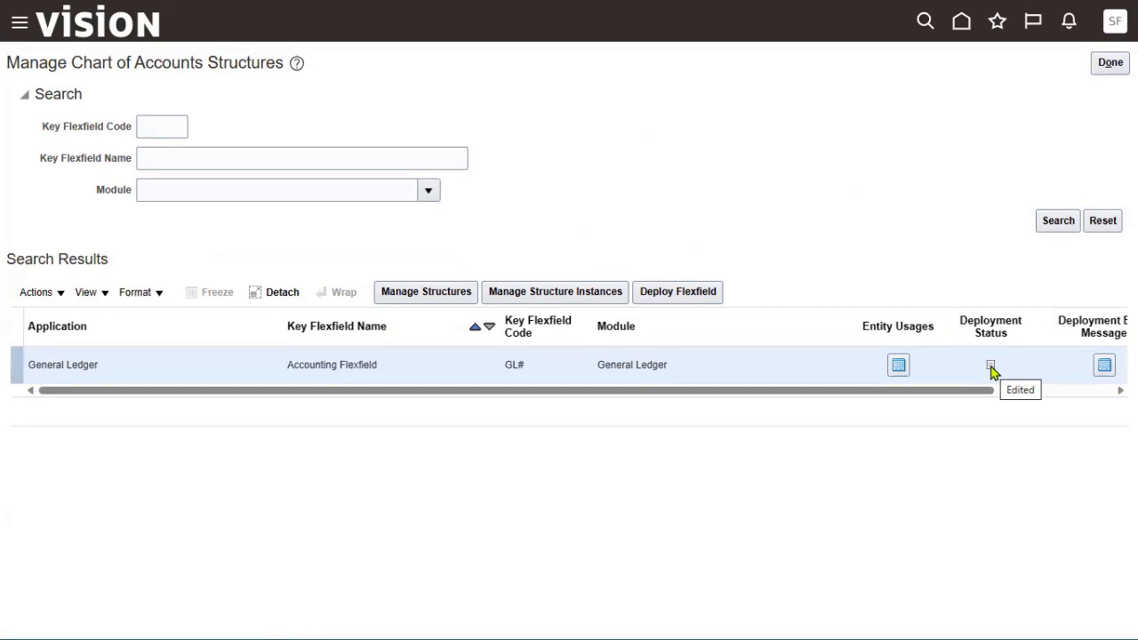
{"action": "left_click", "coordinate": [675, 291]}
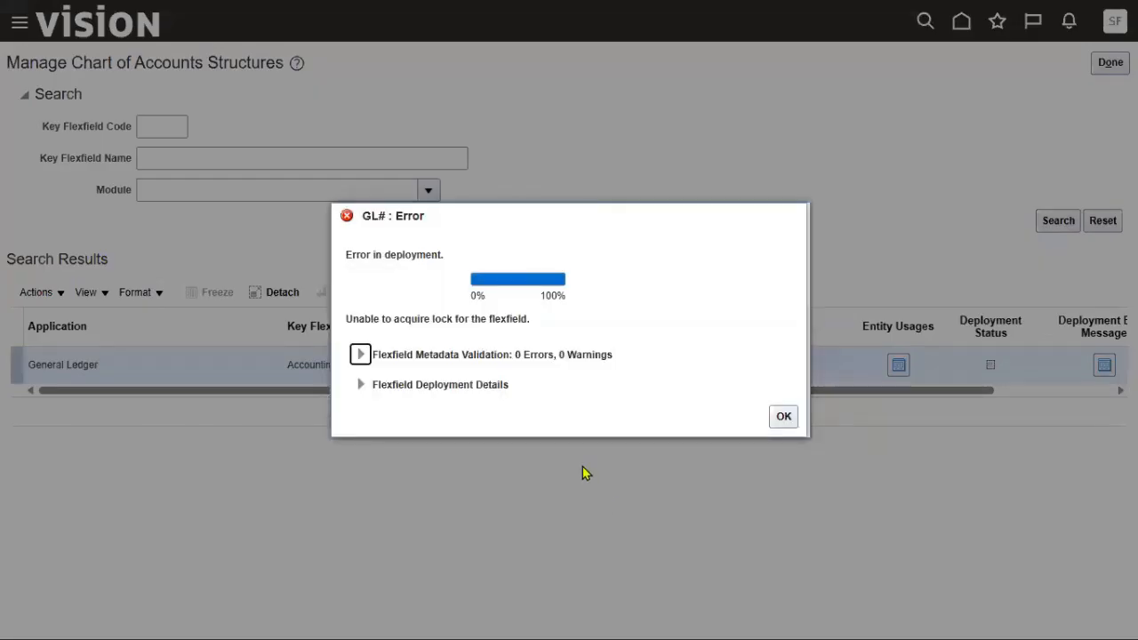
Expand Flexfield Metadata Validation to read the lock message, then close the GL# error dialog.
{"action": "left_click", "coordinate": [362, 356]}
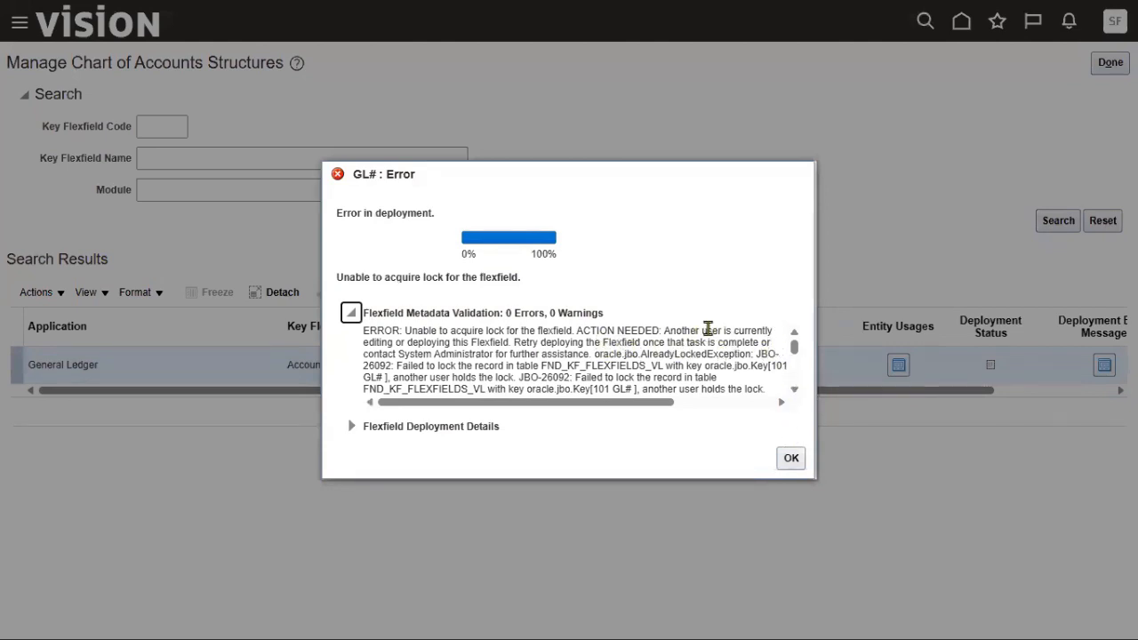
{"action": "left_click_drag", "start_coordinate": [664, 330], "coordinate": [496, 346]}
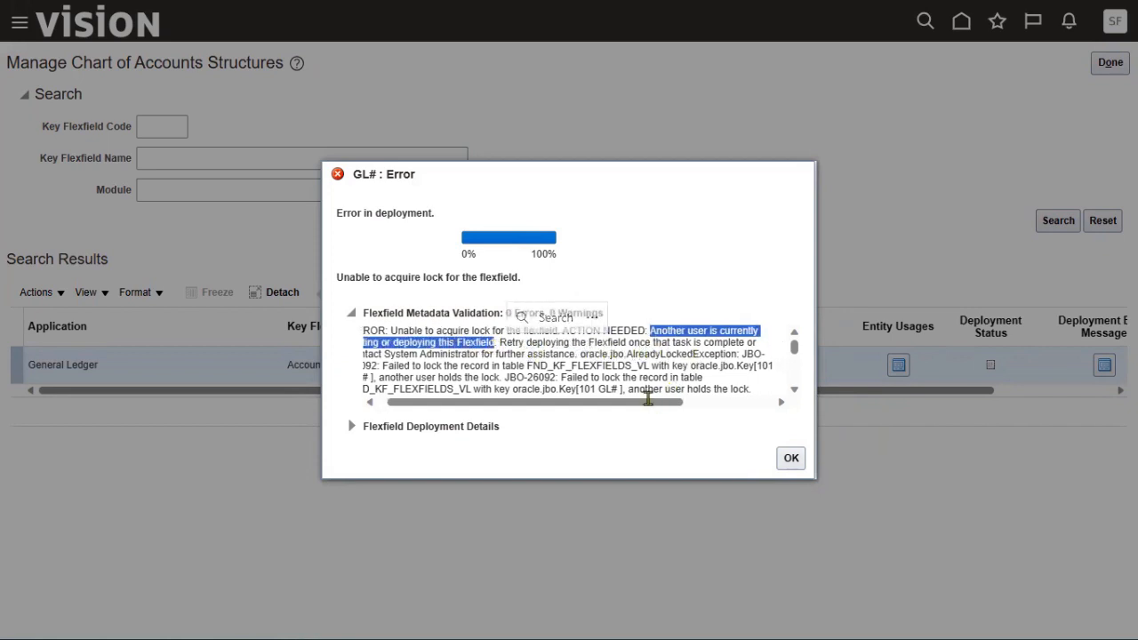
{"action": "left_click_drag", "start_coordinate": [654, 402], "coordinate": [645, 402]}
{"action": "left_click", "coordinate": [787, 466]}
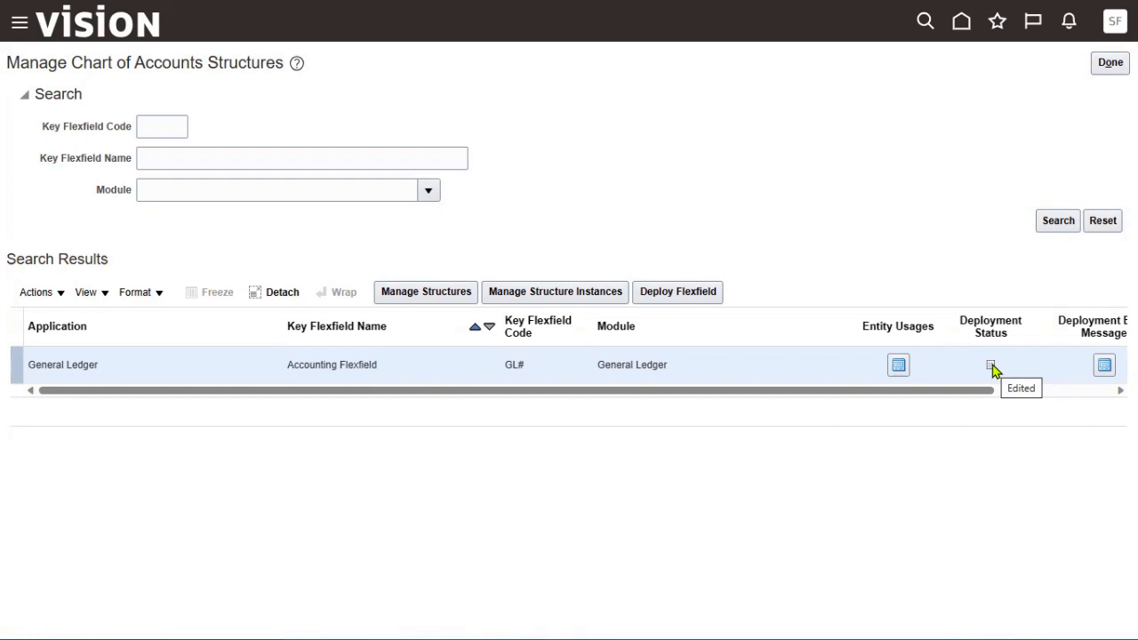
Reopen Manage Chart of Accounts Structures, confirm GL# shows Deployed, and open its structures.
{"action": "left_click", "coordinate": [1100, 64]}
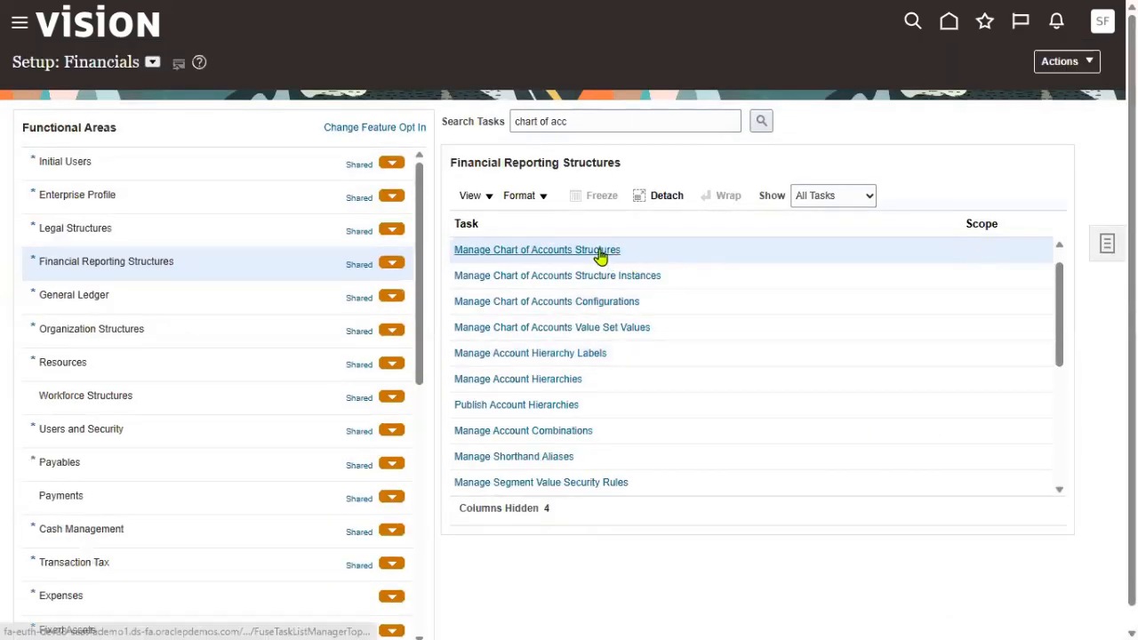
{"action": "left_click", "coordinate": [598, 252]}
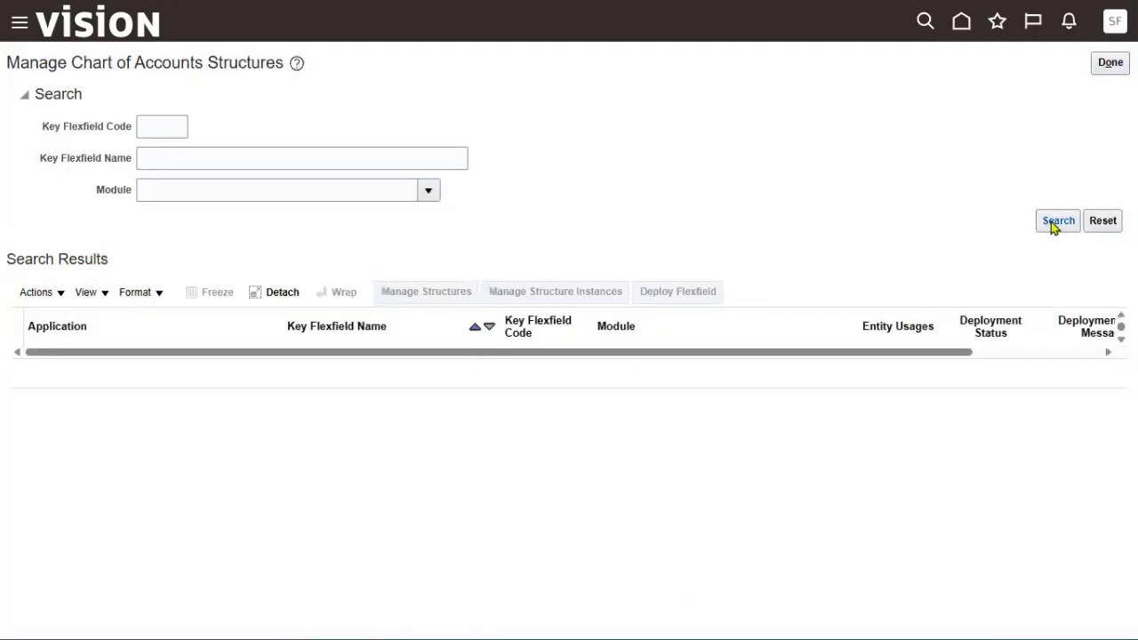
{"action": "left_click", "coordinate": [1056, 223]}
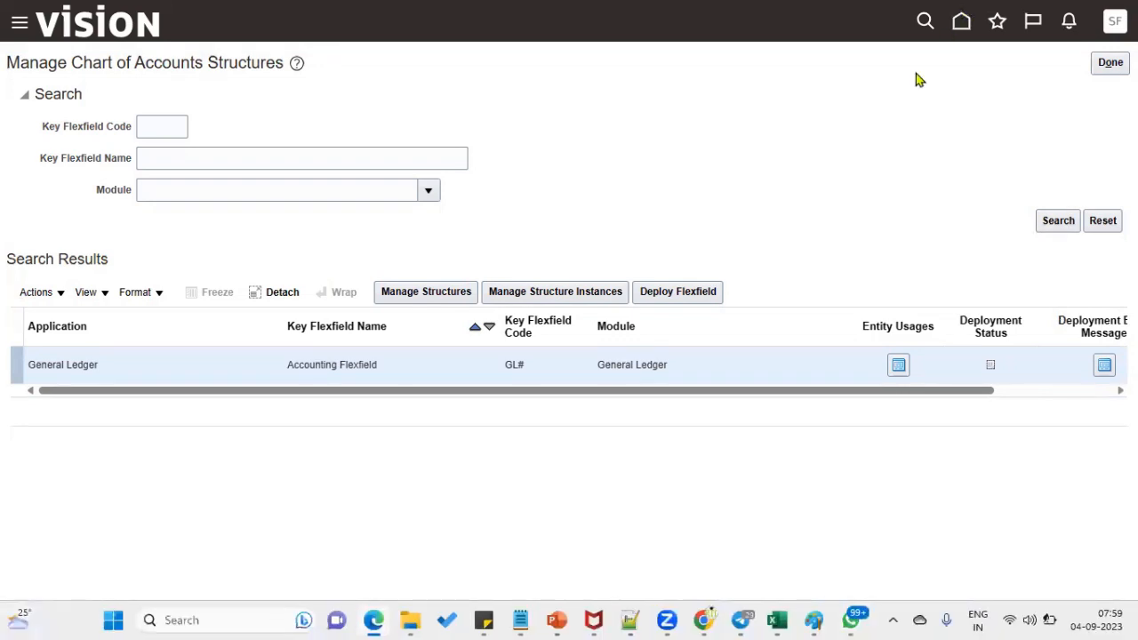
{"action": "left_click", "coordinate": [1058, 222]}
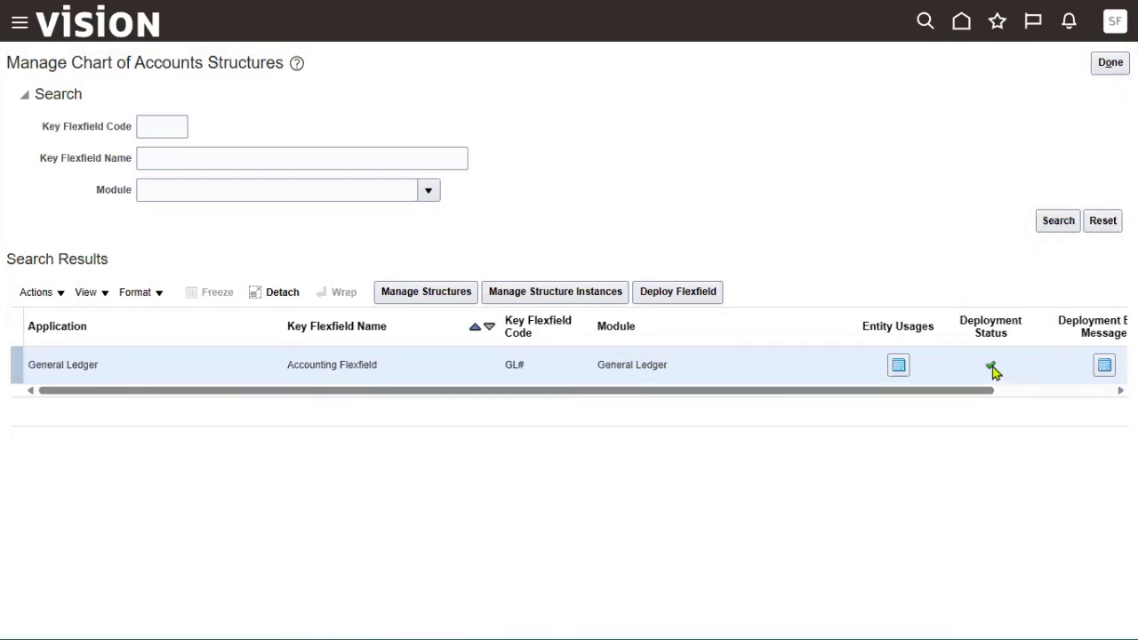
{"action": "mouse_move", "coordinate": [993, 371]}
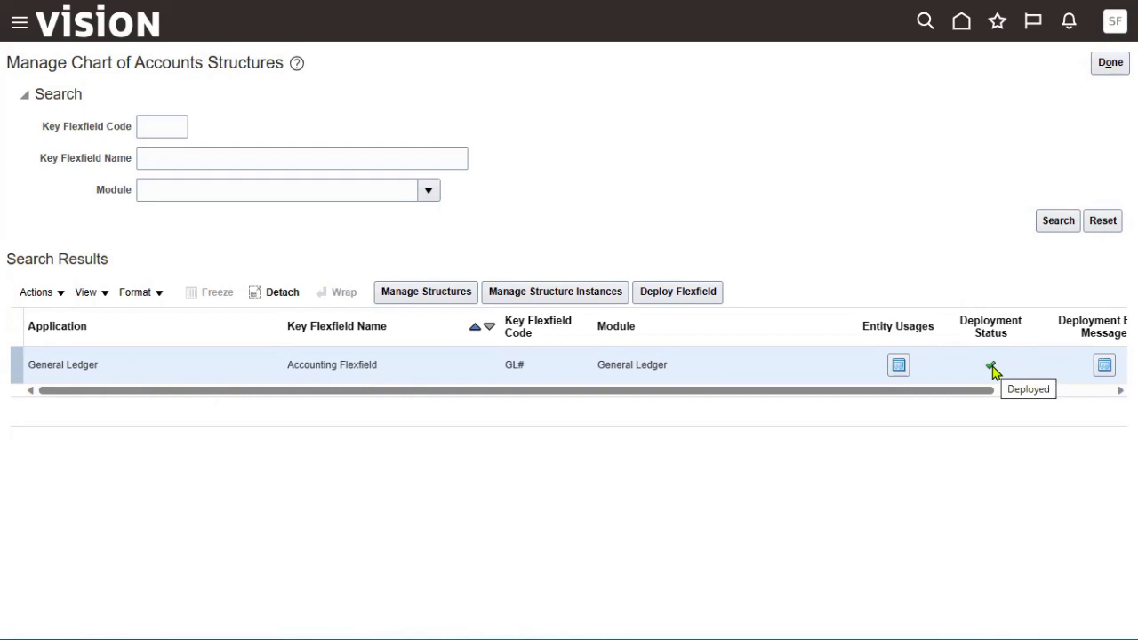
{"action": "left_click", "coordinate": [447, 294]}
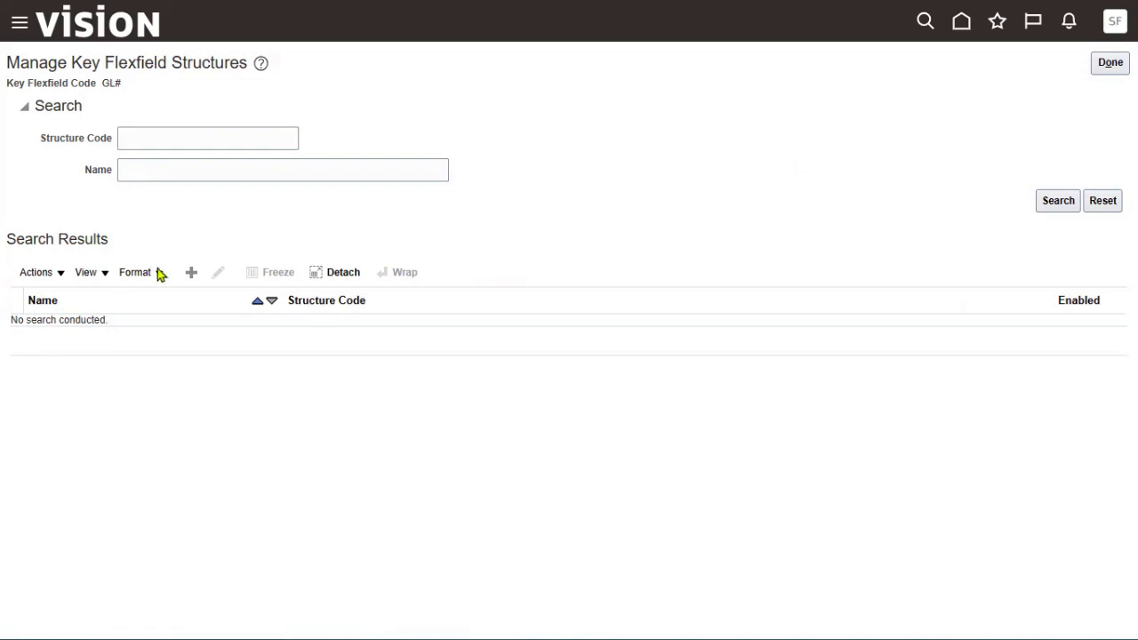
Create the SONY_COA structure with matching name and description and a hyphen delimiter.
{"action": "left_click", "coordinate": [191, 272]}
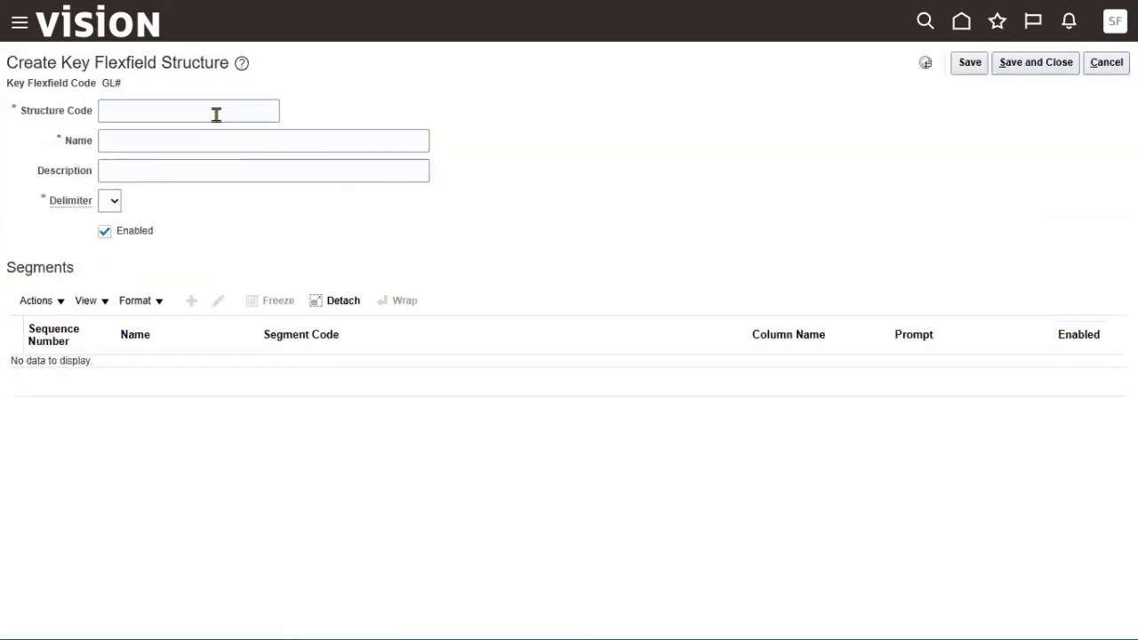
{"action": "left_click", "coordinate": [215, 112]}
{"action": "type", "text": "SONY Company"}
{"action": "left_click_drag", "start_coordinate": [203, 111], "coordinate": [86, 108]}
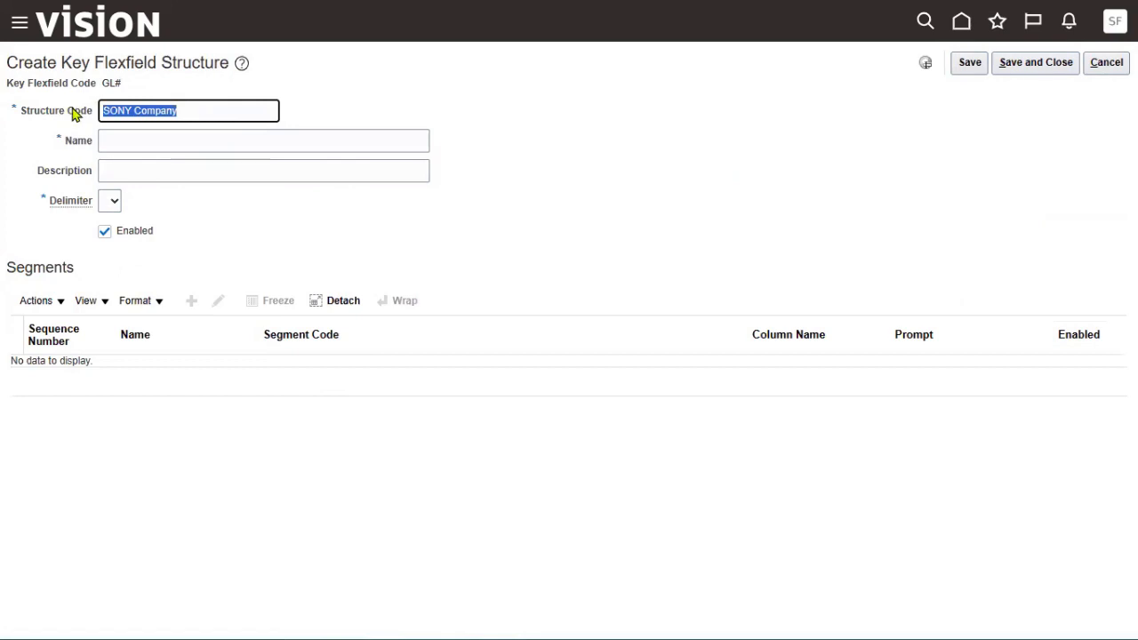
{"action": "type", "text": "SONY_COA"}
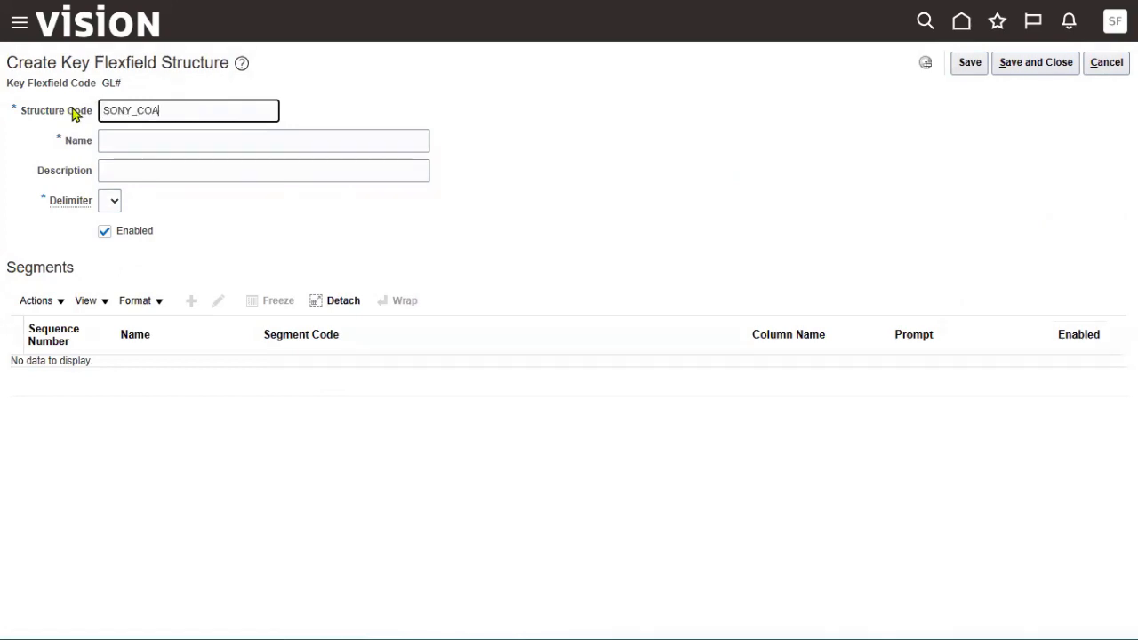
{"action": "key", "text": "ctrl+a"}
{"action": "key", "text": "ctrl+c"}
{"action": "key", "text": "Tab"}
{"action": "key", "text": "ctrl+v"}
{"action": "key", "text": "Tab"}
{"action": "key", "text": "ctrl+v"}
{"action": "key", "text": "Tab"}
{"action": "key", "text": "minus"}
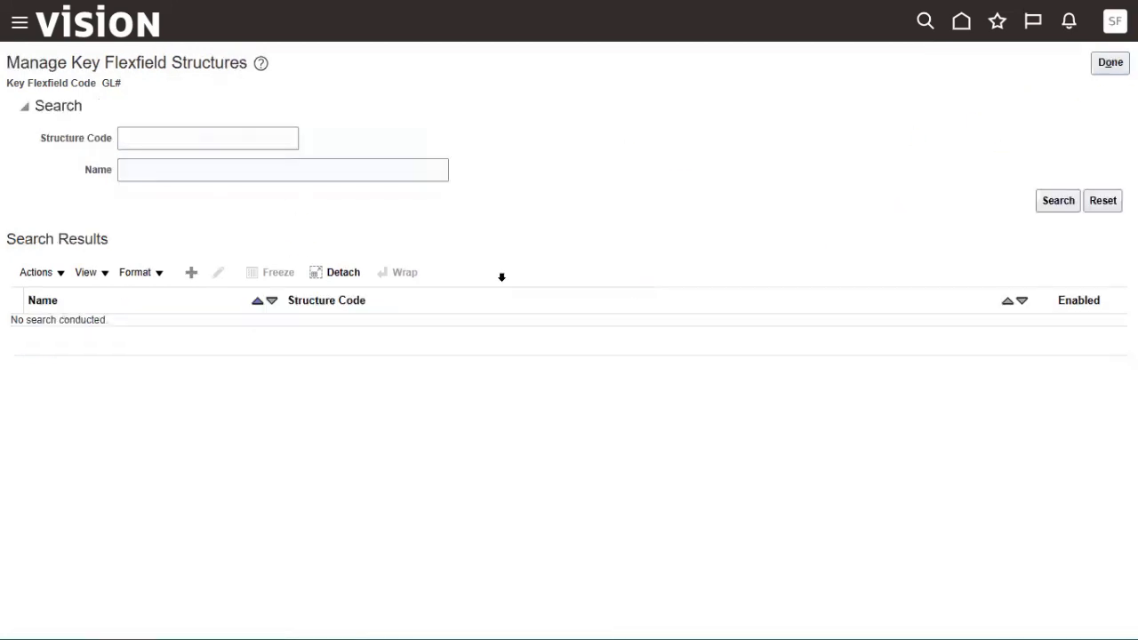
Search for the SONY_COA structure and open it for editing.
{"action": "left_click", "coordinate": [222, 138]}
{"action": "key", "text": "ctrl+v"}
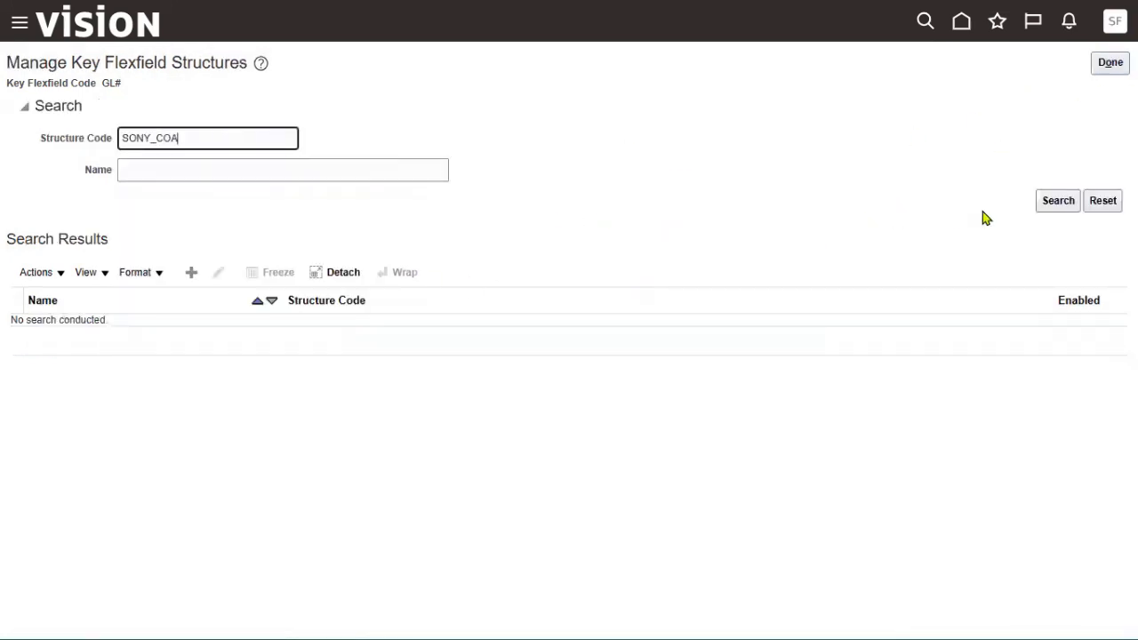
{"action": "left_click", "coordinate": [1058, 200]}
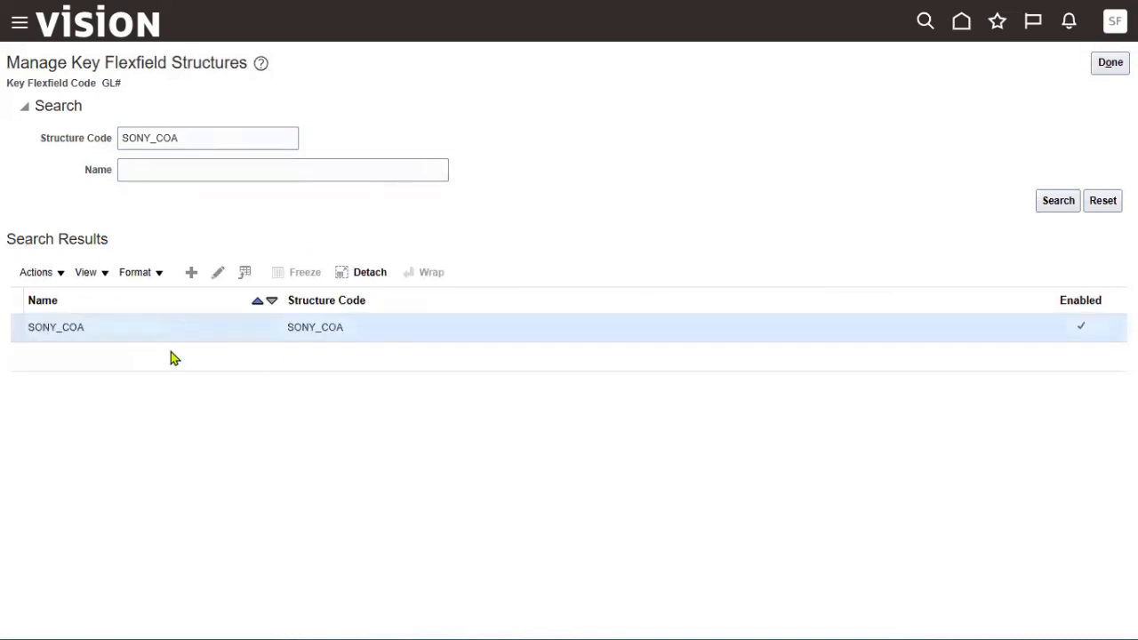
{"action": "left_click", "coordinate": [218, 272]}
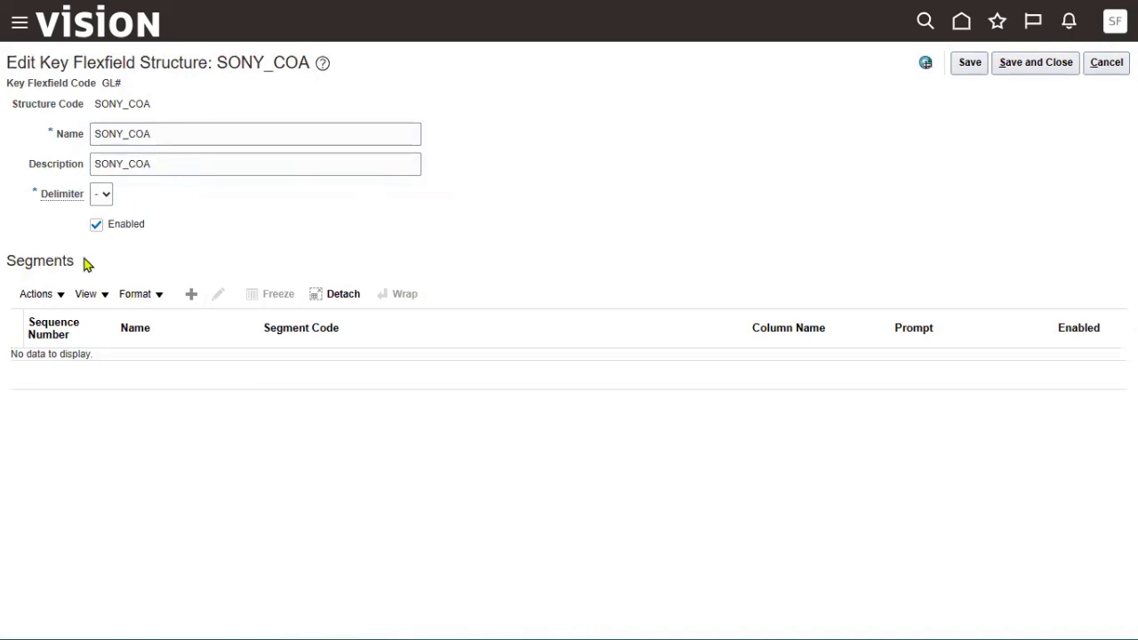
{"action": "left_click_drag", "start_coordinate": [82, 259], "coordinate": [2, 259]}
{"action": "left_click", "coordinate": [277, 214]}
{"action": "left_click_drag", "start_coordinate": [93, 261], "coordinate": [5, 260]}
Add a segment with SONY Company as its code, name, description and prompts.
{"action": "left_click", "coordinate": [190, 295]}
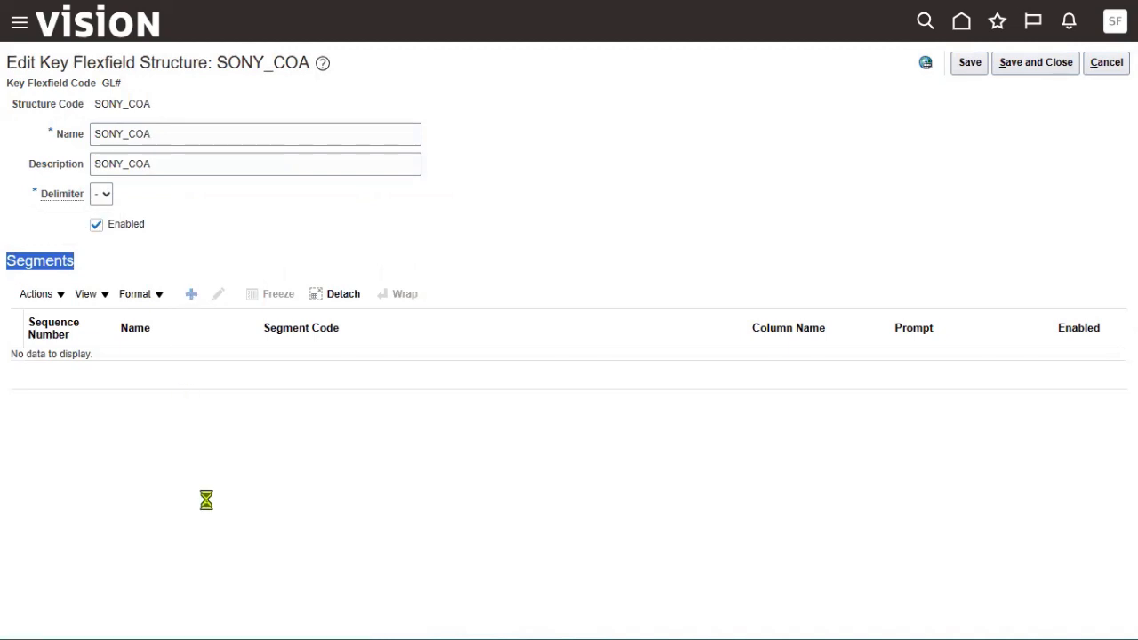
{"action": "left_click", "coordinate": [247, 139]}
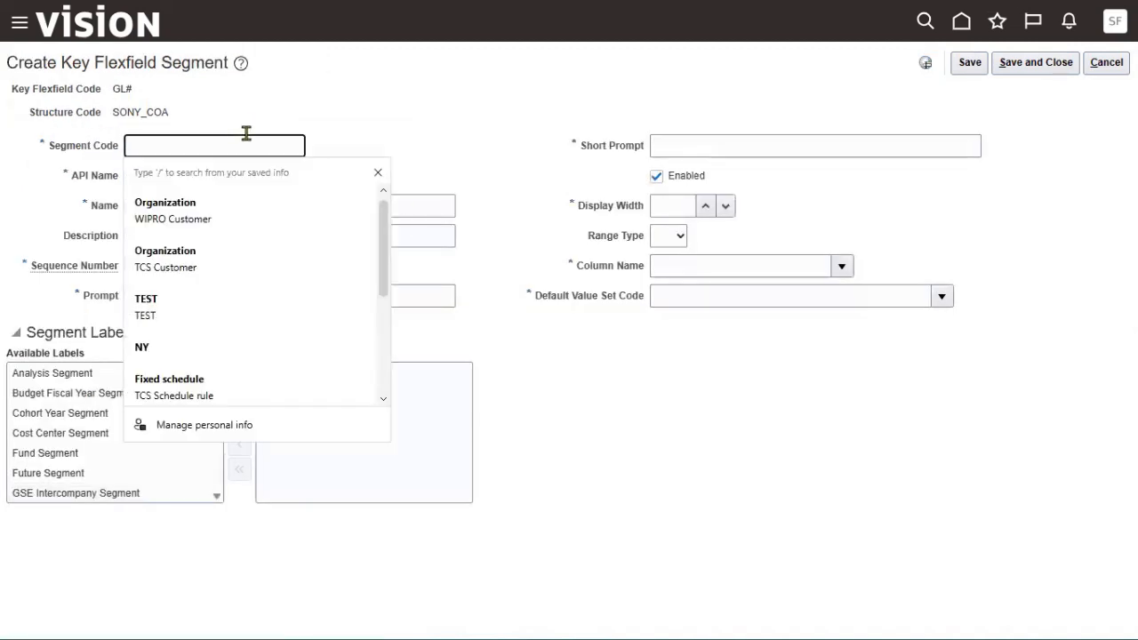
{"action": "type", "text": "SONY Company"}
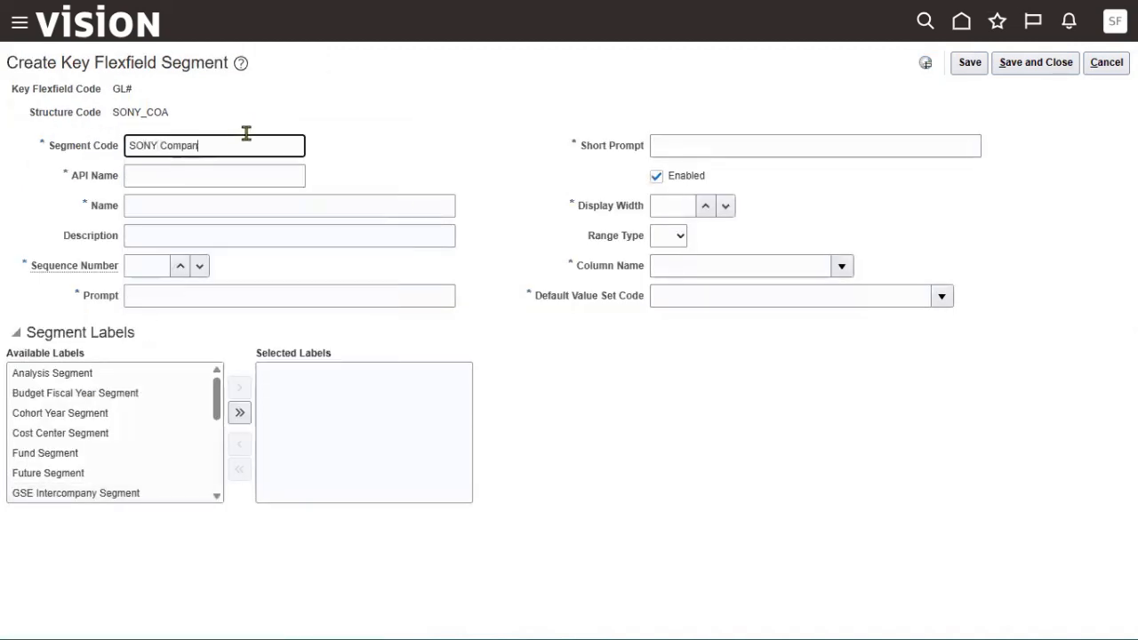
{"action": "key", "text": "ctrl+a"}
{"action": "key", "text": "ctrl+c"}
{"action": "key", "text": "Tab"}
{"action": "key", "text": "ctrl+v"}
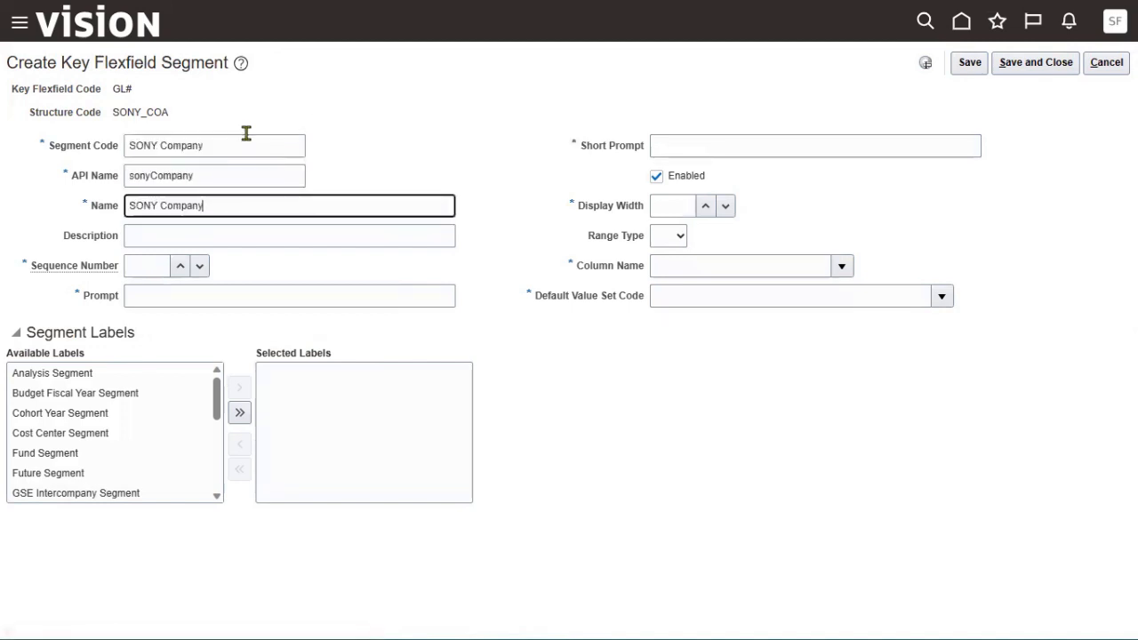
{"action": "key", "text": "Tab"}
{"action": "key", "text": "ctrl+v"}
{"action": "key", "text": "Tab"}
{"action": "key", "text": "Tab"}
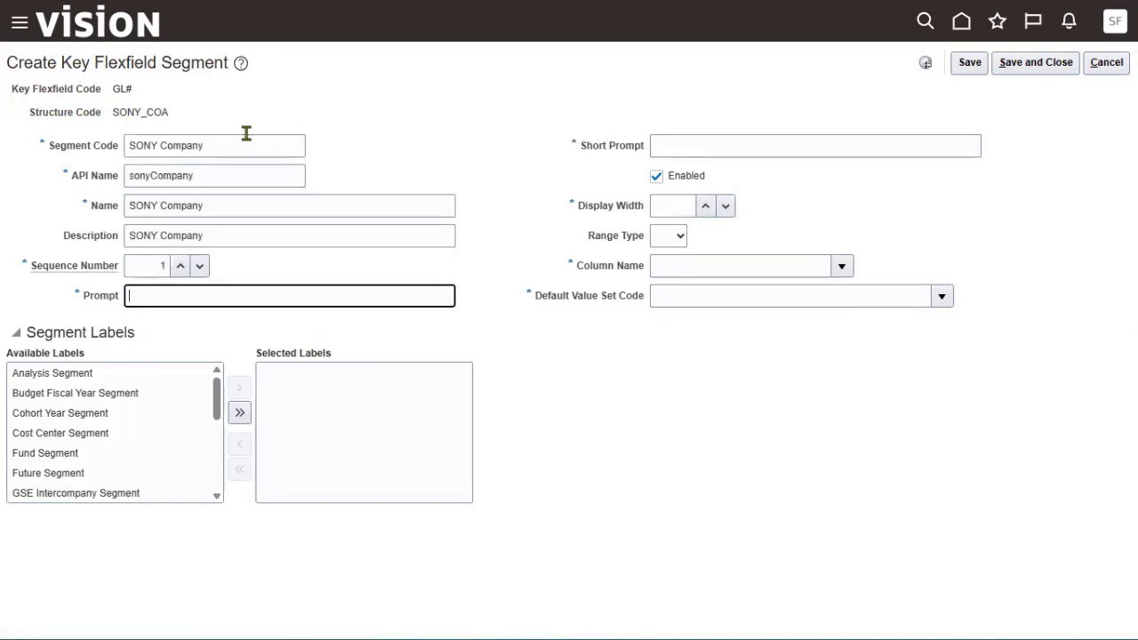
{"action": "key", "text": "ctrl+v"}
{"action": "key", "text": "Tab"}
{"action": "key", "text": "ctrl+v"}
{"action": "key", "text": "Tab"}
{"action": "key", "text": "Tab"}
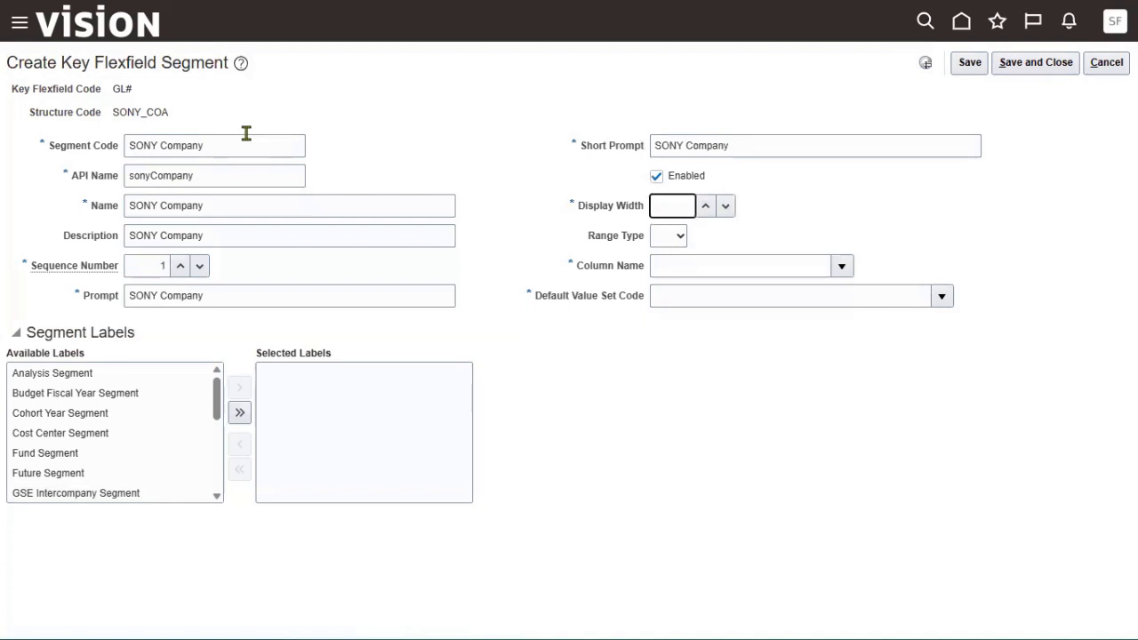
Assign column SEGMENT1 and the SONY Company default value set to the segment.
{"action": "left_click", "coordinate": [841, 266]}
{"action": "left_click", "coordinate": [716, 328]}
{"action": "left_click", "coordinate": [942, 297]}
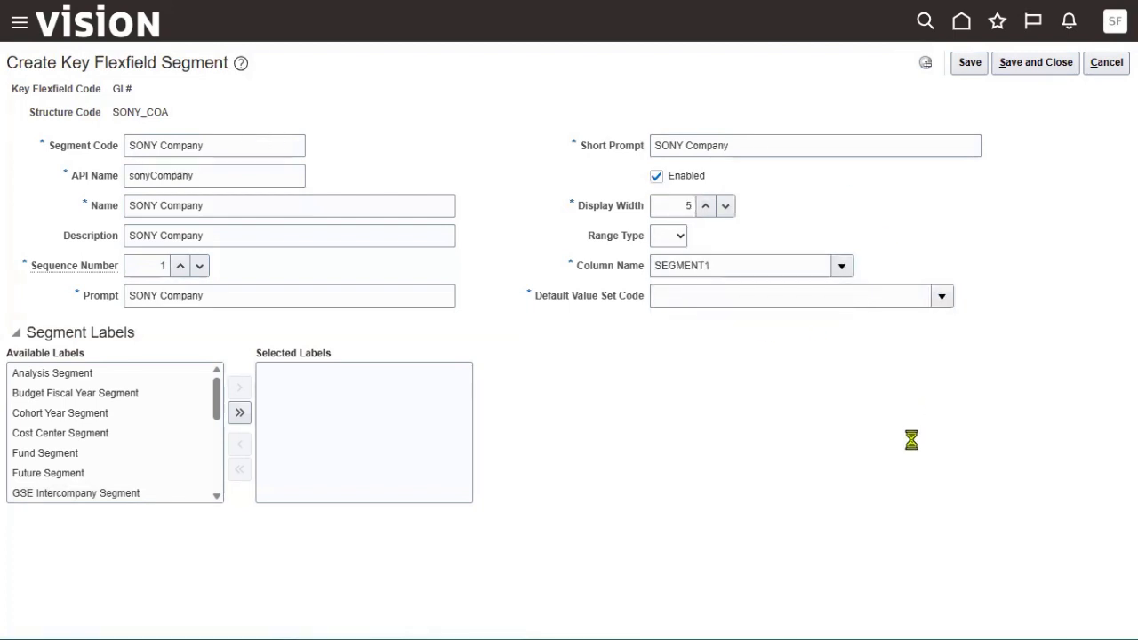
{"action": "left_click", "coordinate": [676, 573]}
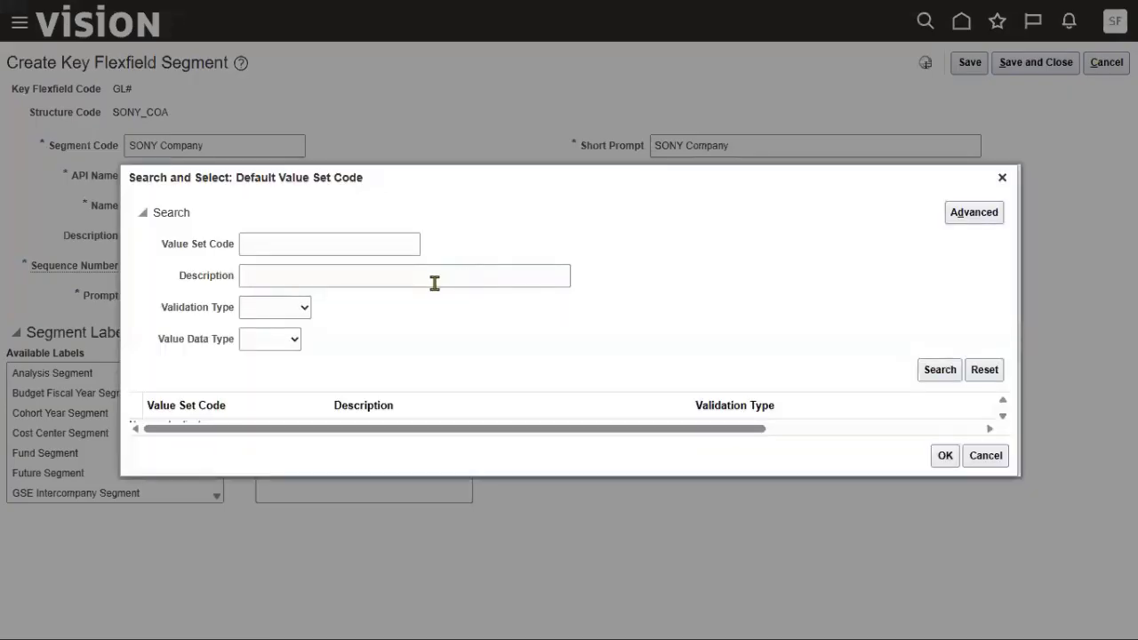
{"action": "left_click", "coordinate": [345, 246]}
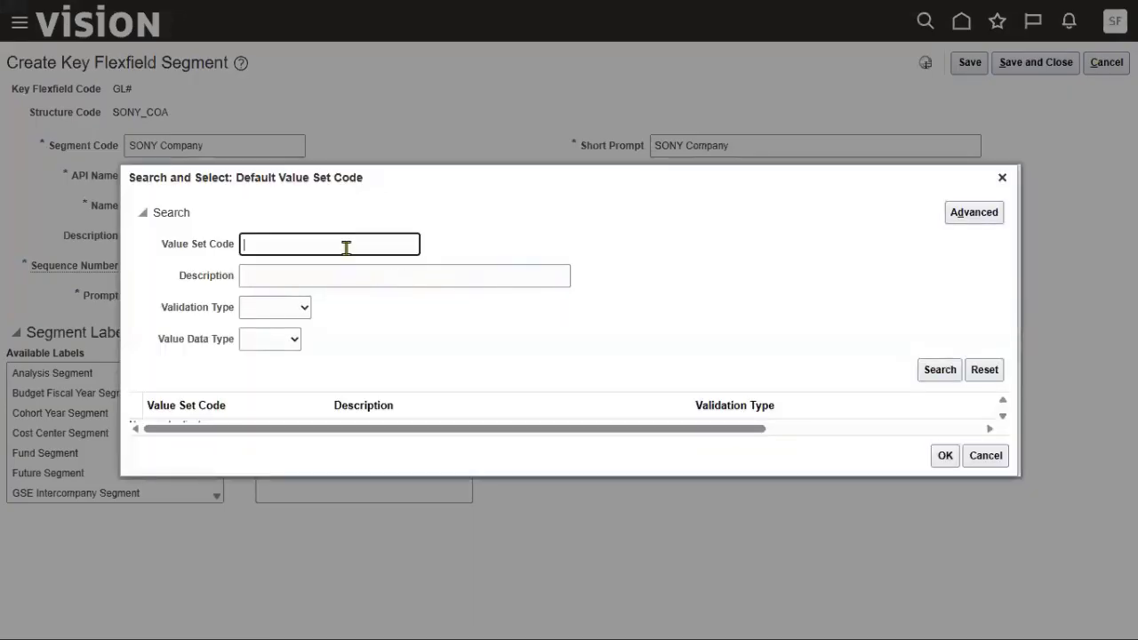
{"action": "key", "text": "Return"}
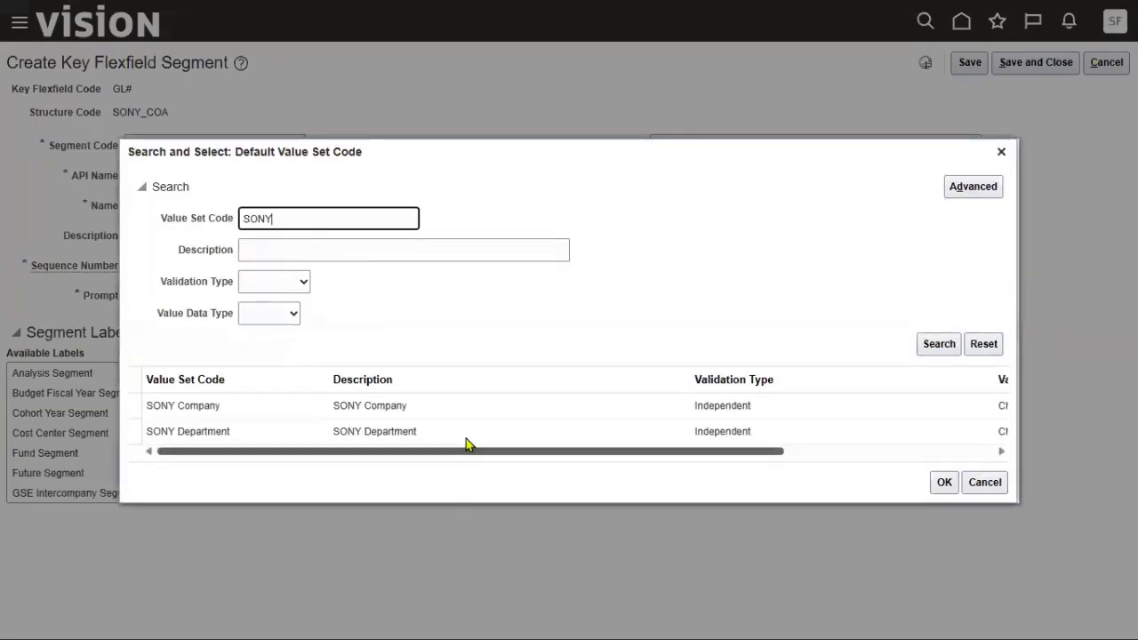
{"action": "left_click", "coordinate": [470, 406]}
{"action": "left_click", "coordinate": [943, 483]}
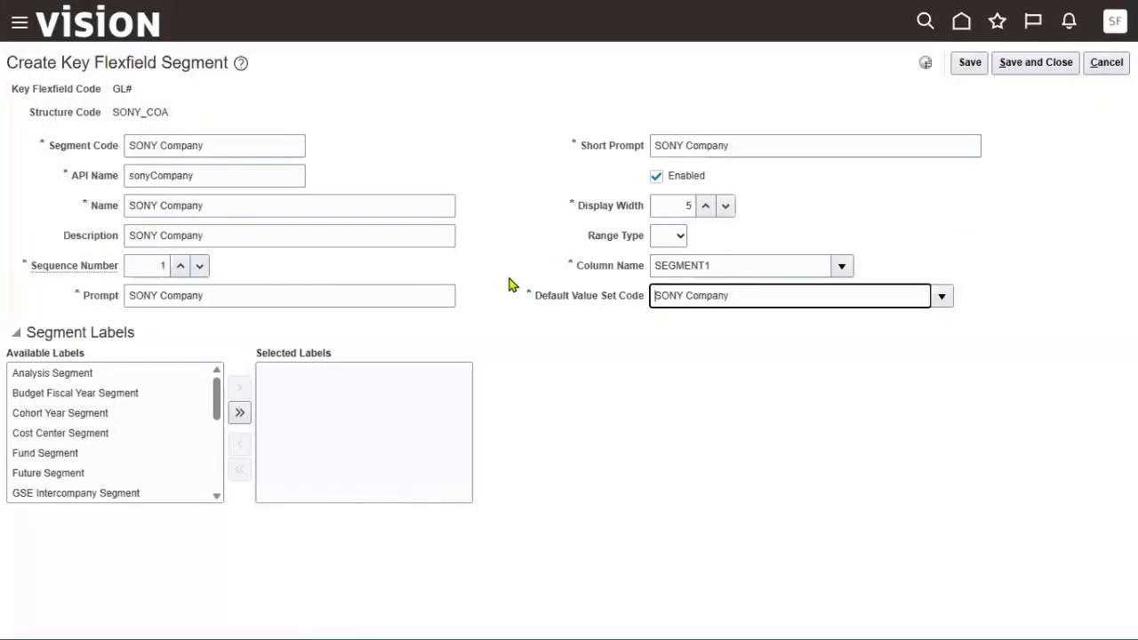
{"action": "left_click_drag", "start_coordinate": [216, 417], "coordinate": [211, 465]}
Label it Primary Balancing Segment and save the SONY Company segment.
{"action": "left_click", "coordinate": [132, 469]}
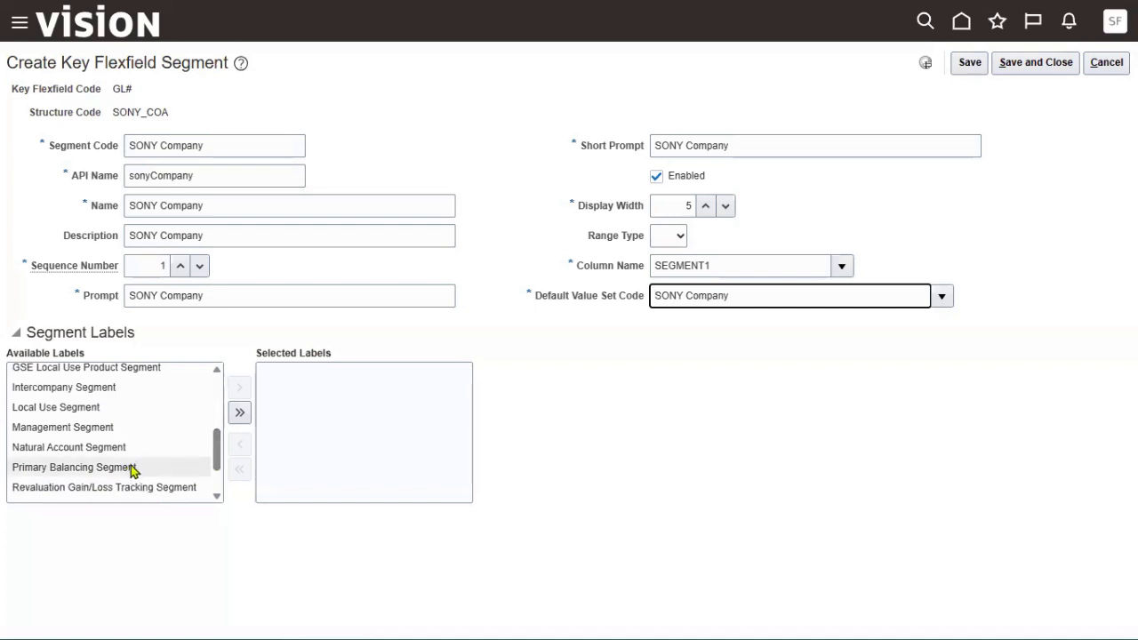
{"action": "left_click", "coordinate": [238, 389]}
{"action": "left_click", "coordinate": [1032, 64]}
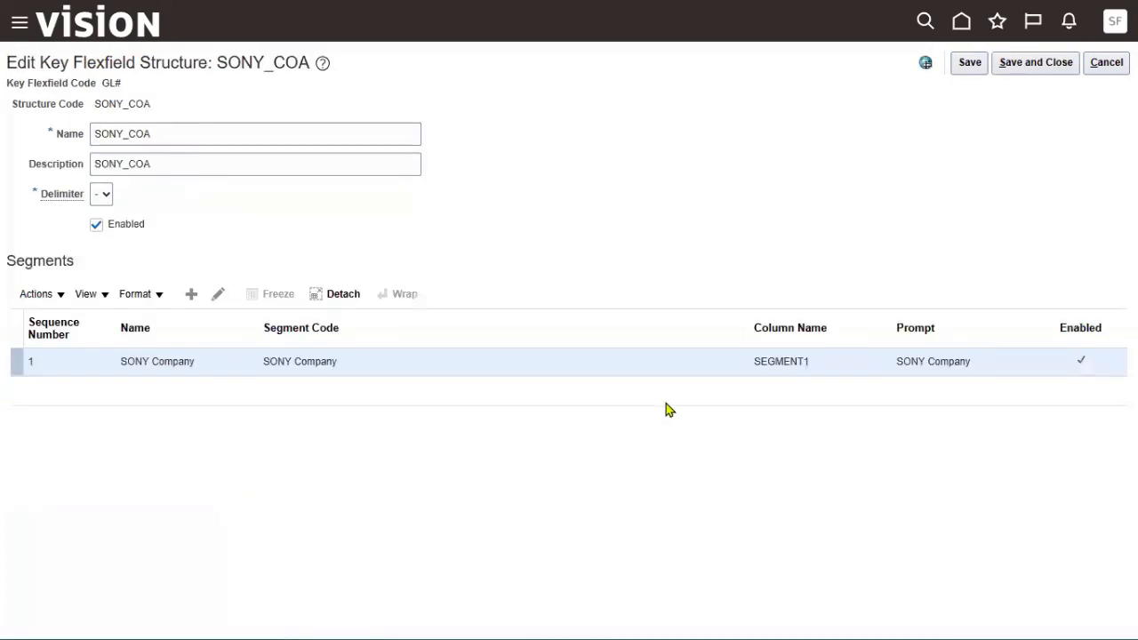
Start a new segment with SONY Department as its code, name and description.
{"action": "left_click", "coordinate": [191, 294]}
{"action": "left_click", "coordinate": [255, 143]}
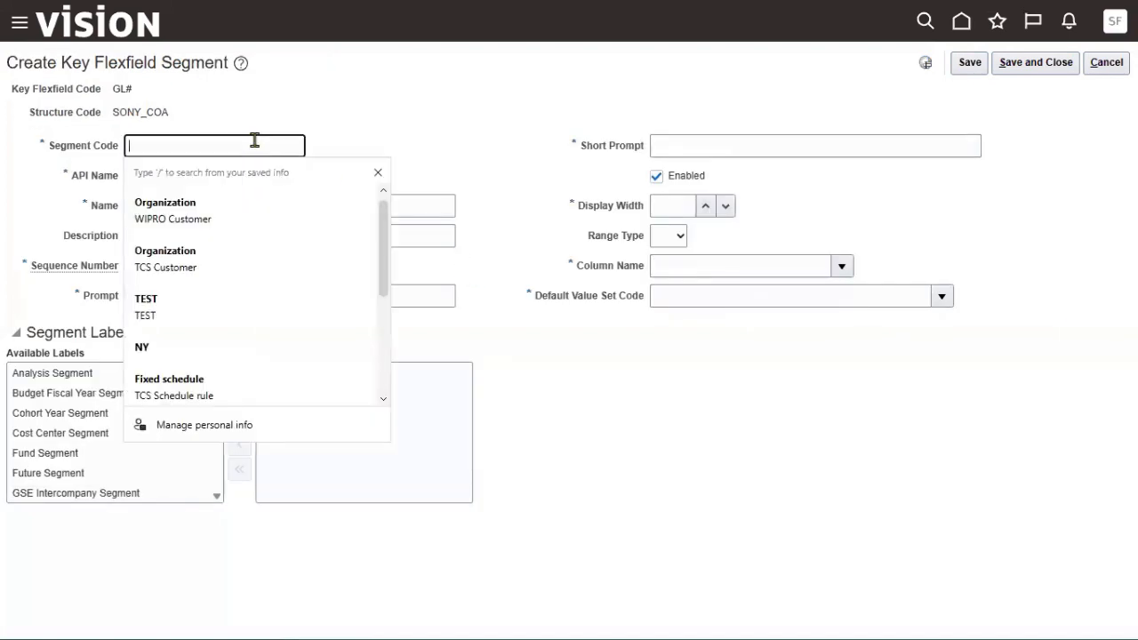
{"action": "type", "text": "SON"}
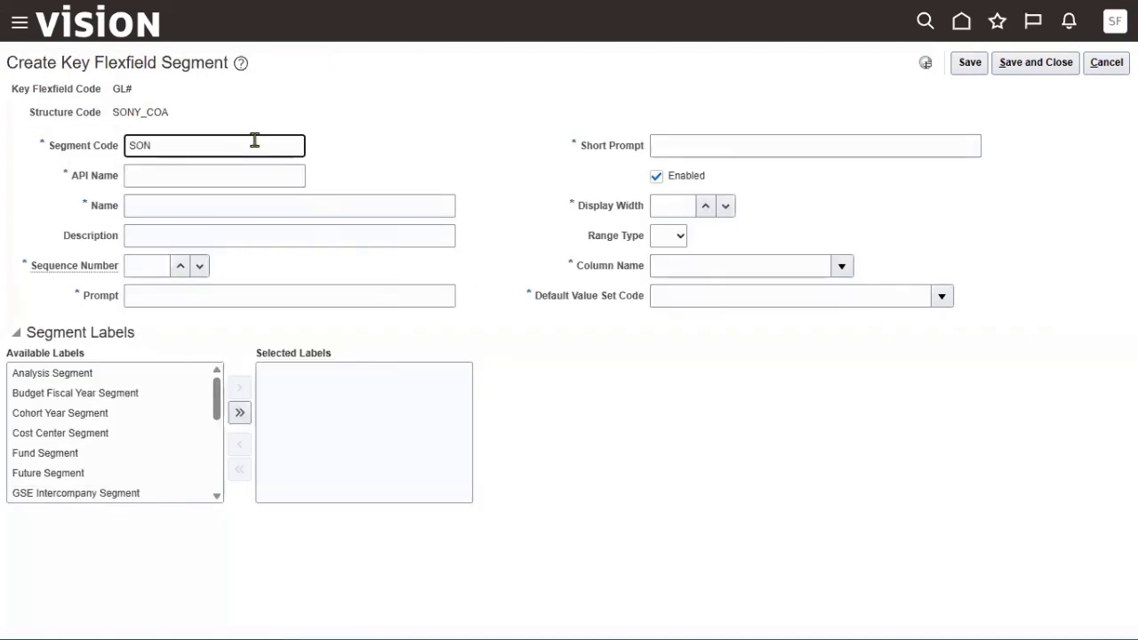
{"action": "type", "text": "Y Department"}
{"action": "key", "text": "ctrl+a"}
{"action": "key", "text": "ctrl+c"}
{"action": "key", "text": "Tab"}
{"action": "key", "text": "ctrl+v"}
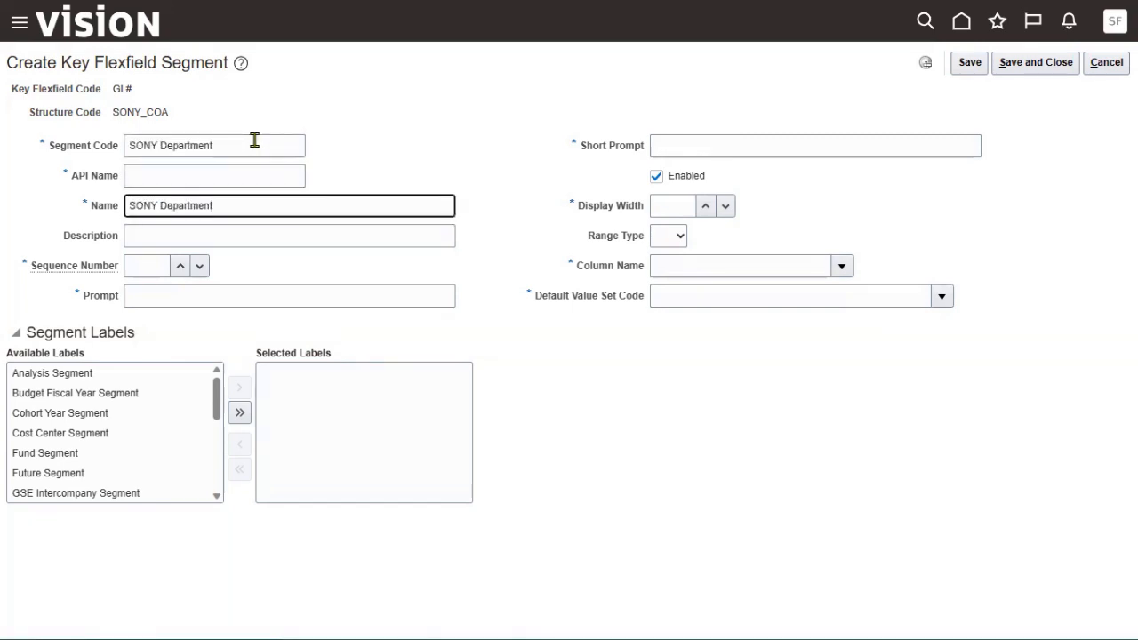
{"action": "key", "text": "Tab"}
{"action": "key", "text": "ctrl+v"}
Give it sequence 2, SONY Department prompt and short prompt, and display width 5.
{"action": "key", "text": "Tab"}
{"action": "type", "text": "2"}
{"action": "key", "text": "Tab"}
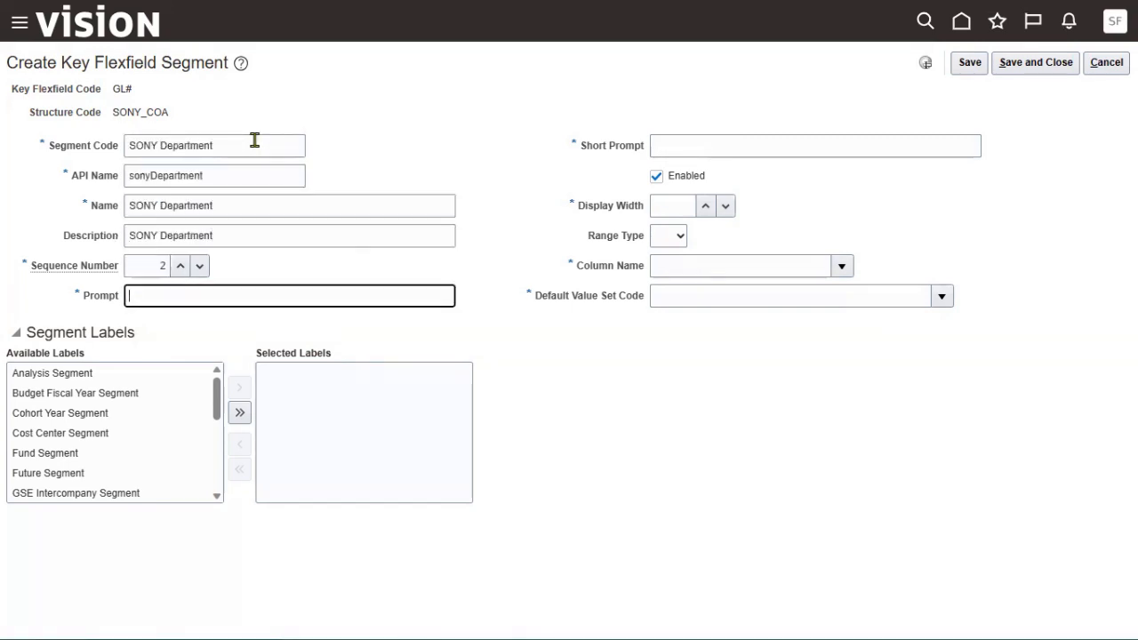
{"action": "key", "text": "ctrl+v"}
{"action": "key", "text": "Tab"}
{"action": "key", "text": "ctrl+v"}
{"action": "key", "text": "Tab"}
{"action": "key", "text": "Tab"}
{"action": "type", "text": "5"}
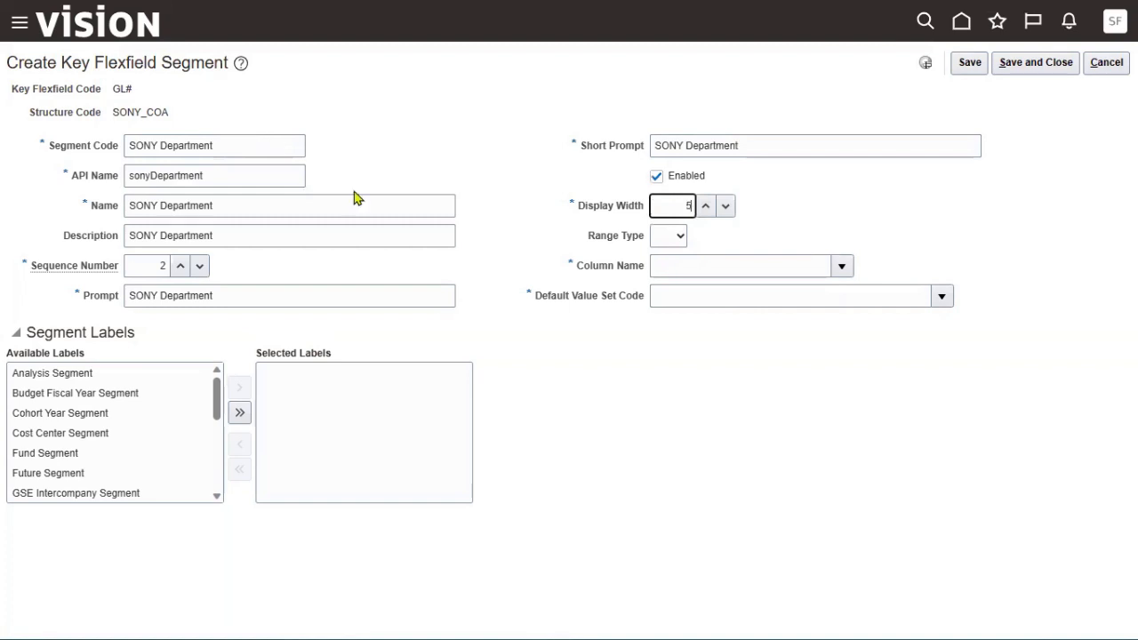
Assign column SEGMENT2 and the SONY Department value set, then save the segment.
{"action": "left_click", "coordinate": [842, 266]}
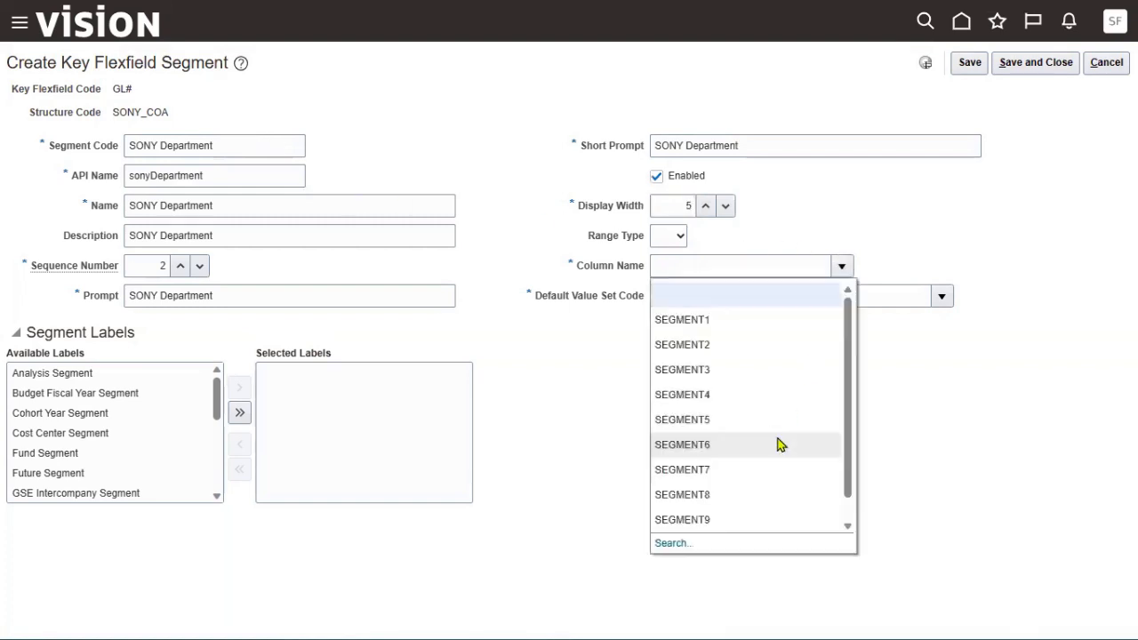
{"action": "left_click", "coordinate": [731, 345]}
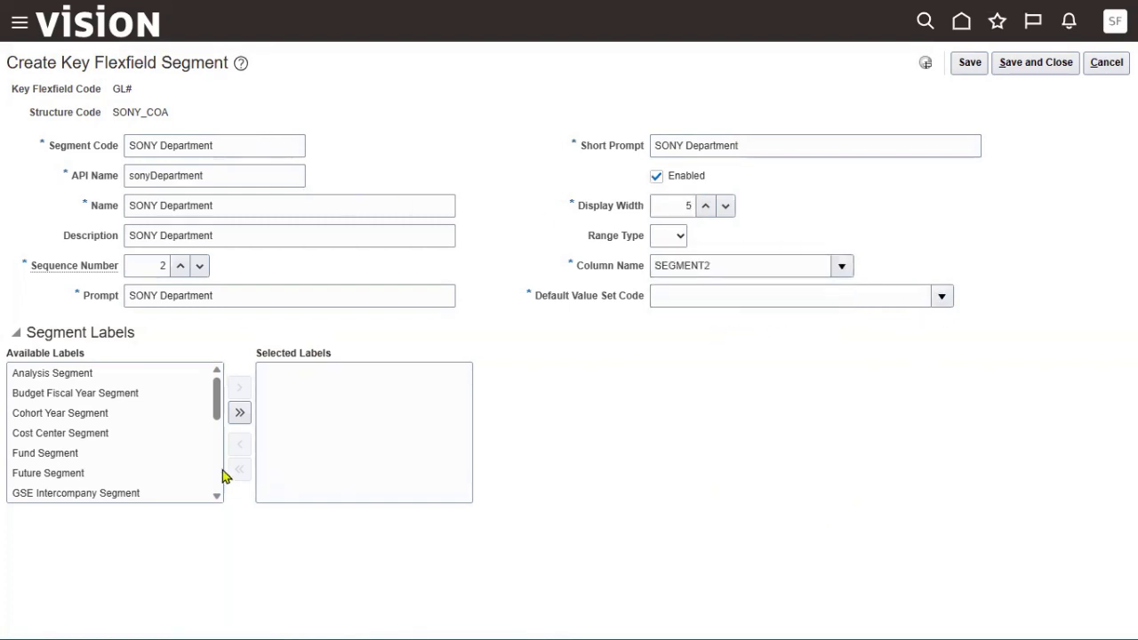
{"action": "left_click", "coordinate": [942, 296]}
{"action": "left_click", "coordinate": [669, 573]}
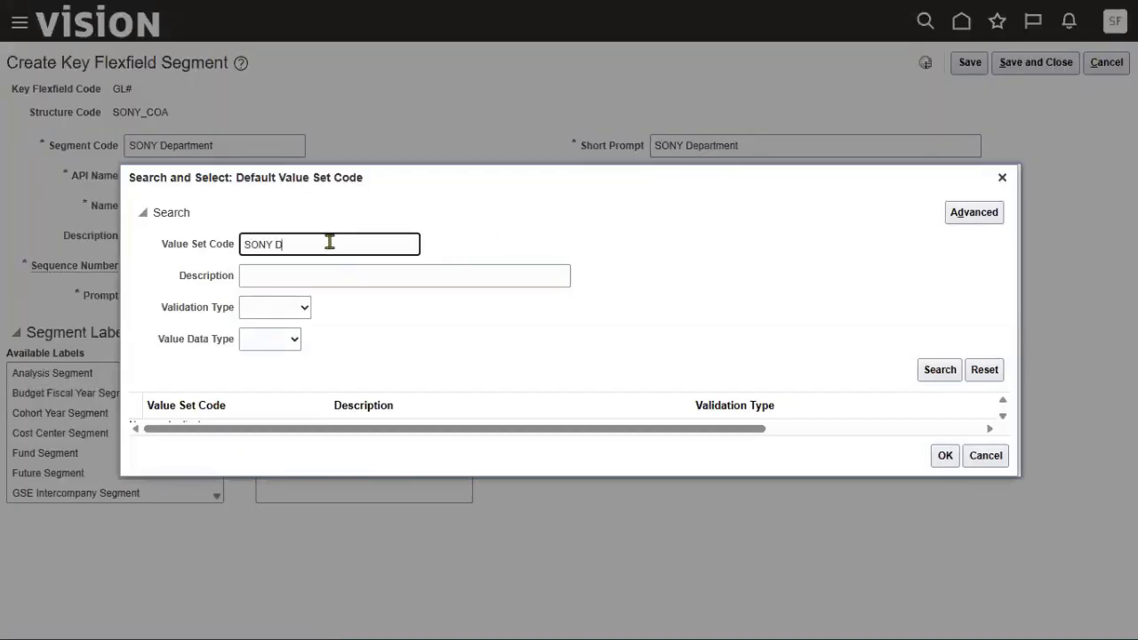
{"action": "left_click", "coordinate": [329, 243]}
{"action": "type", "text": "SONY D"}
{"action": "key", "text": "Return"}
{"action": "left_click", "coordinate": [424, 420]}
{"action": "left_click", "coordinate": [943, 470]}
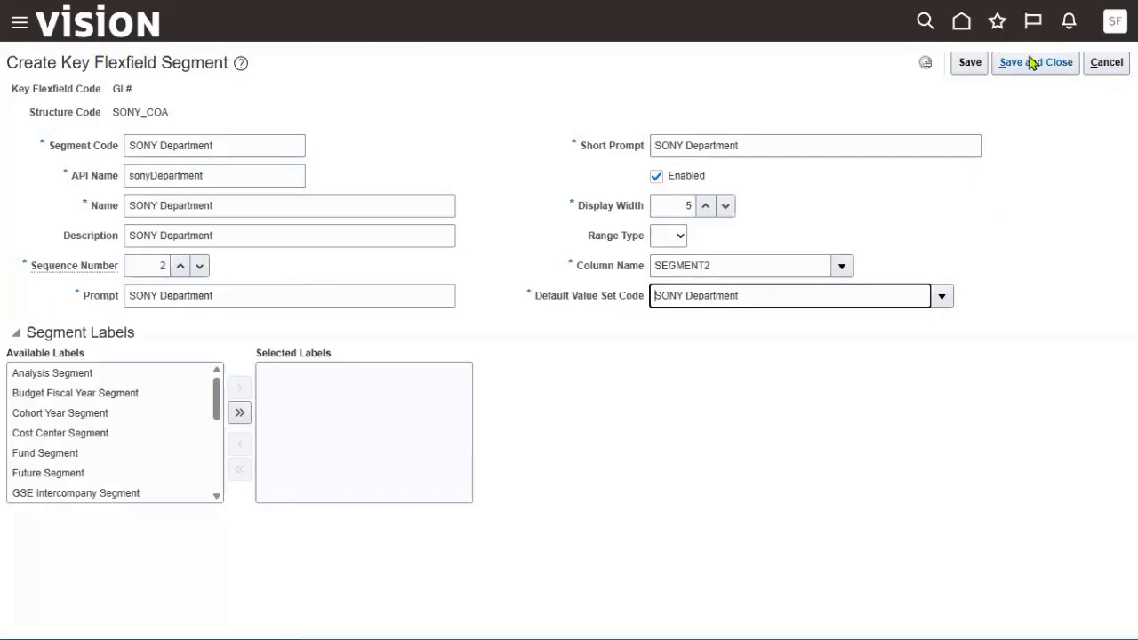
{"action": "left_click", "coordinate": [1031, 62]}
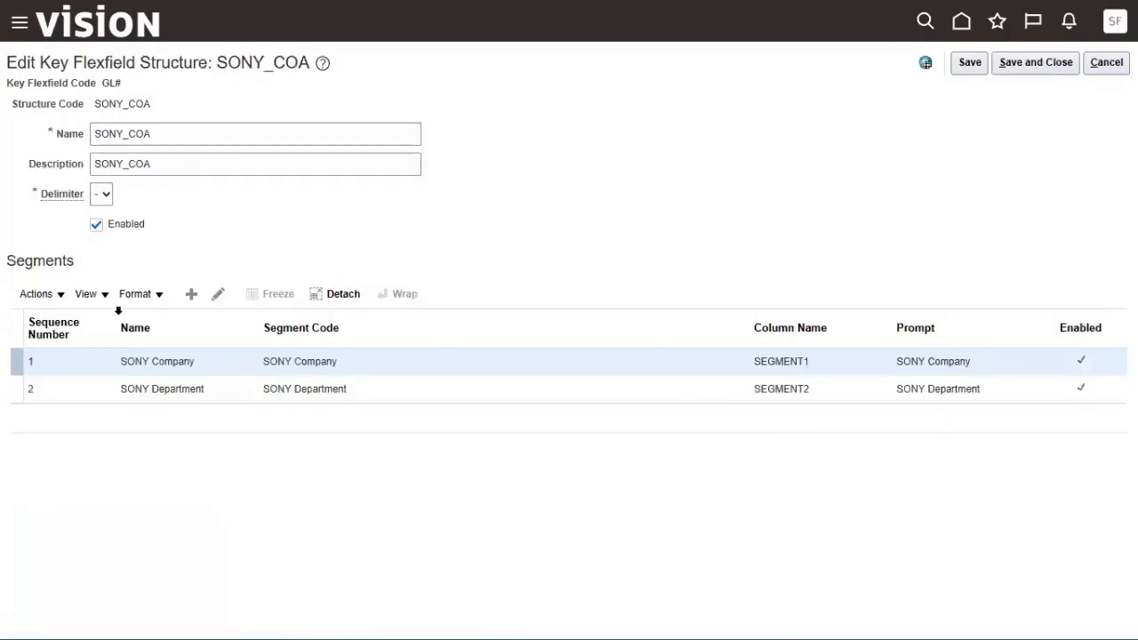
{"action": "left_click", "coordinate": [194, 295]}
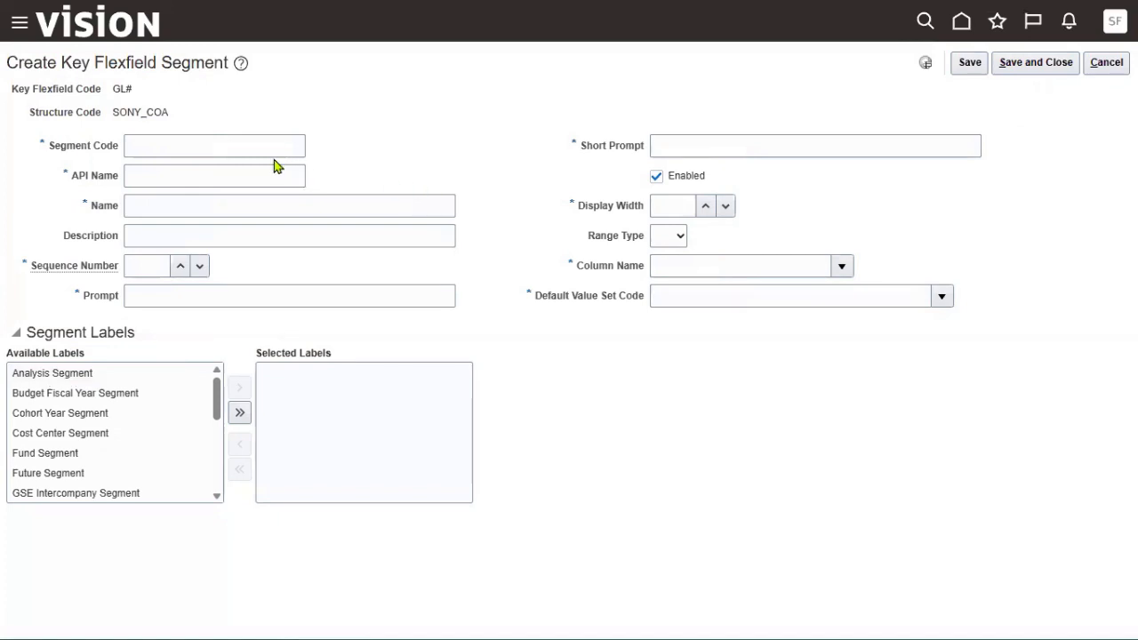
Enter 'SONY Account' as segment code, name, description and prompts, with sequence 3 and display width 5.
{"action": "left_click", "coordinate": [263, 145]}
{"action": "type", "text": "SONY"}
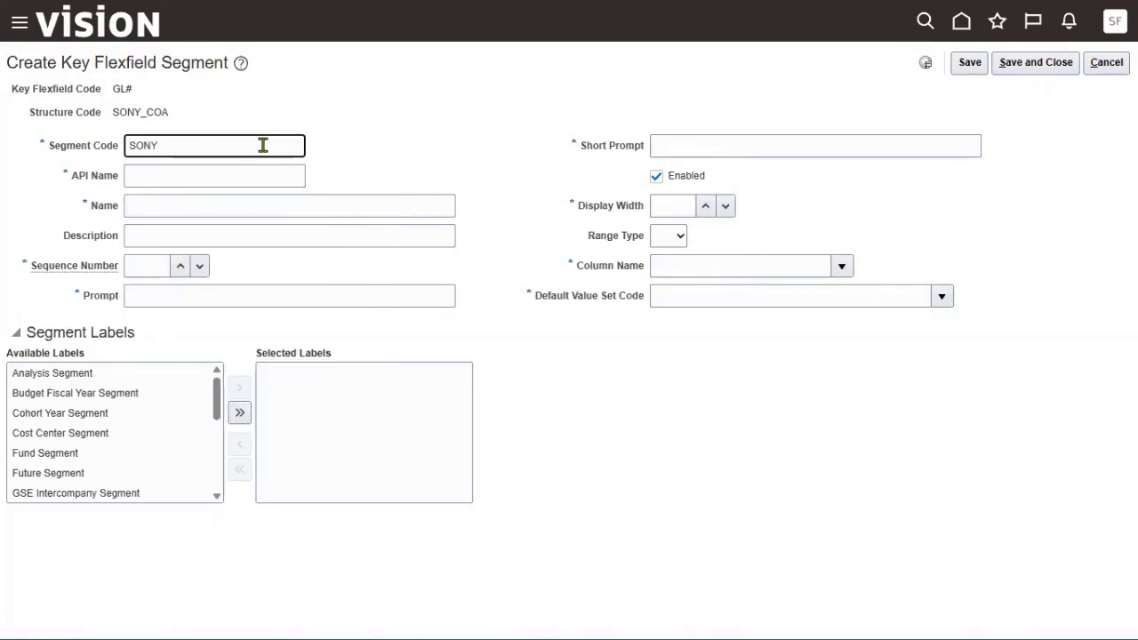
{"action": "type", "text": " Account"}
{"action": "key", "text": "ctrl+a"}
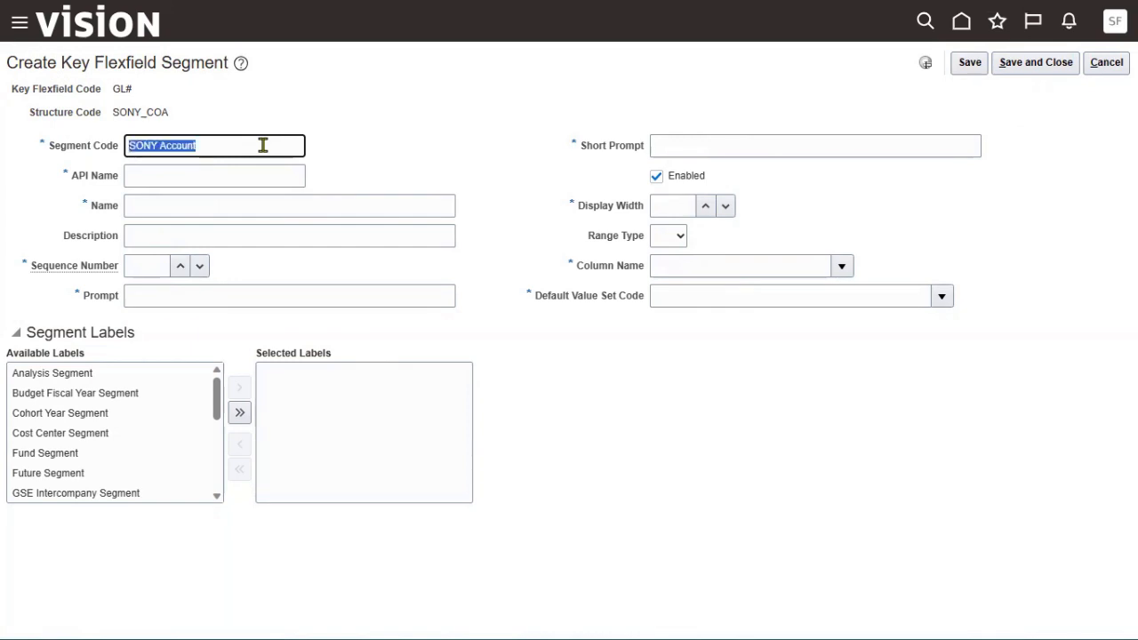
{"action": "key", "text": "ctrl+c"}
{"action": "key", "text": "Tab"}
{"action": "key", "text": "Tab"}
{"action": "key", "text": "ctrl+v"}
{"action": "key", "text": "Tab"}
{"action": "key", "text": "ctrl+v"}
{"action": "key", "text": "Tab"}
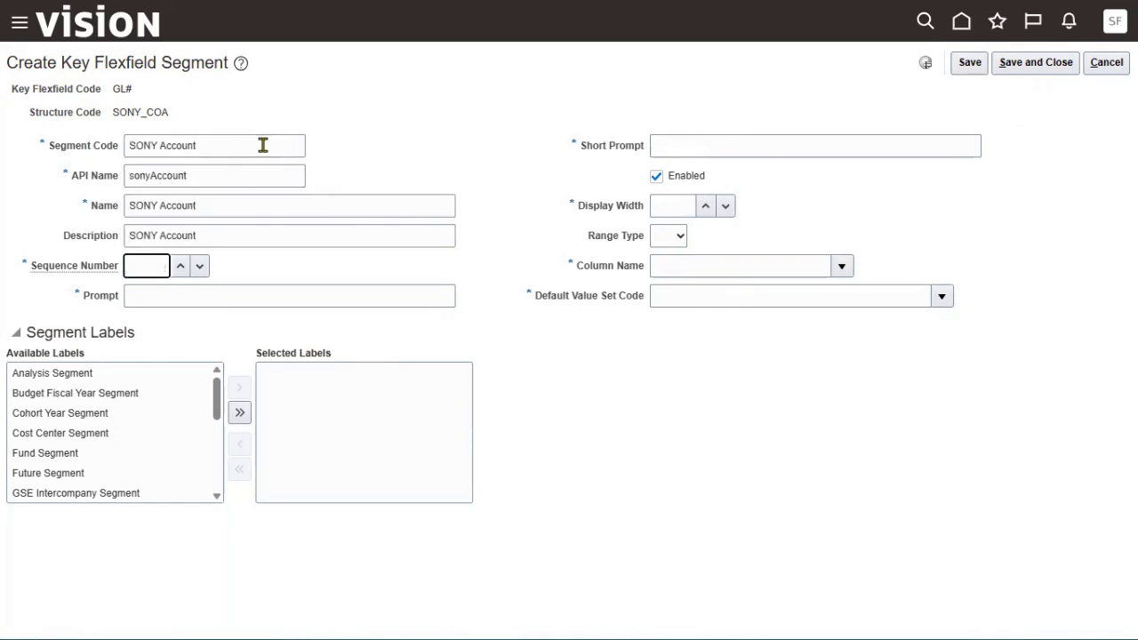
{"action": "type", "text": "3"}
{"action": "key", "text": "Tab"}
{"action": "key", "text": "ctrl+v"}
{"action": "key", "text": "Tab"}
{"action": "key", "text": "ctrl+v"}
{"action": "key", "text": "Tab"}
{"action": "key", "text": "Tab"}
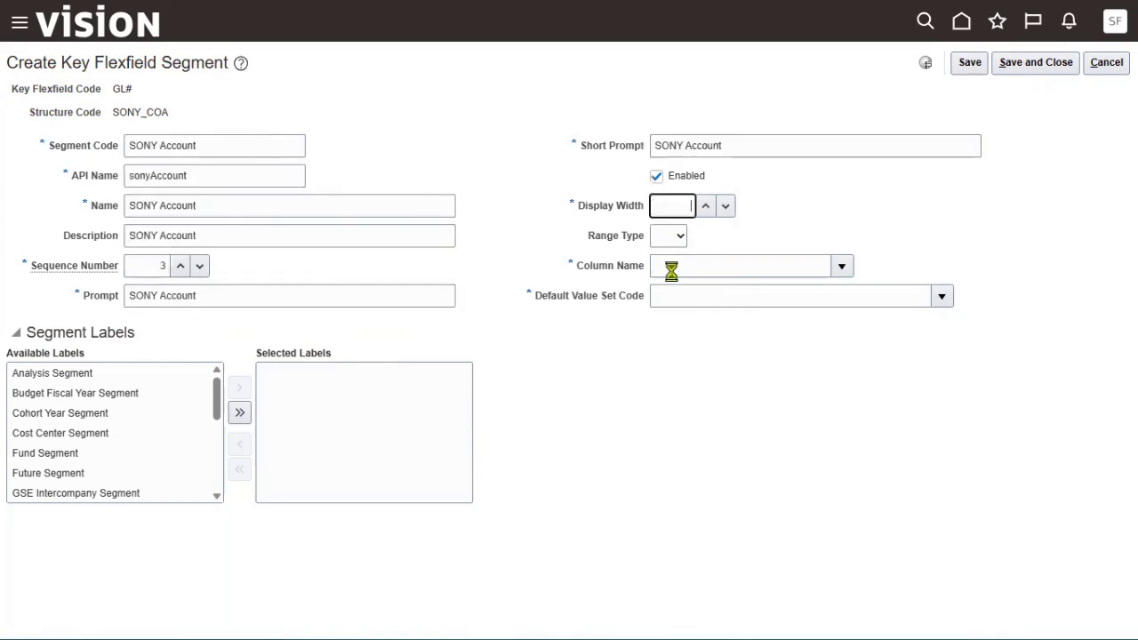
{"action": "type", "text": "5"}
Map the segment to column SEGMENT3 and set its value set to Corporate Account.
{"action": "left_click", "coordinate": [842, 266]}
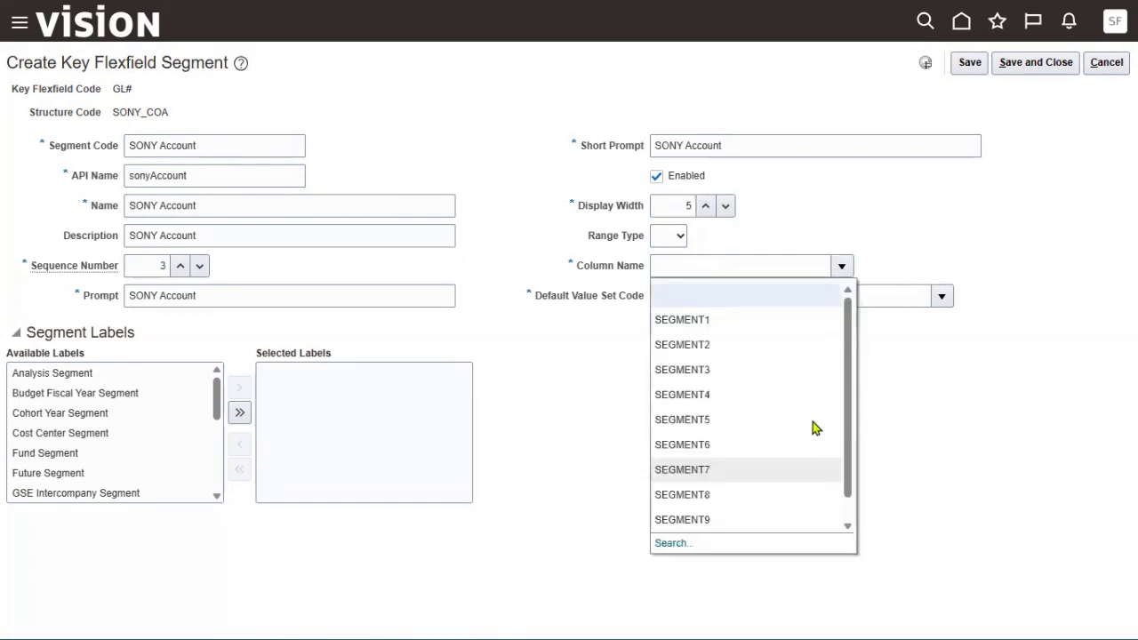
{"action": "left_click", "coordinate": [736, 369]}
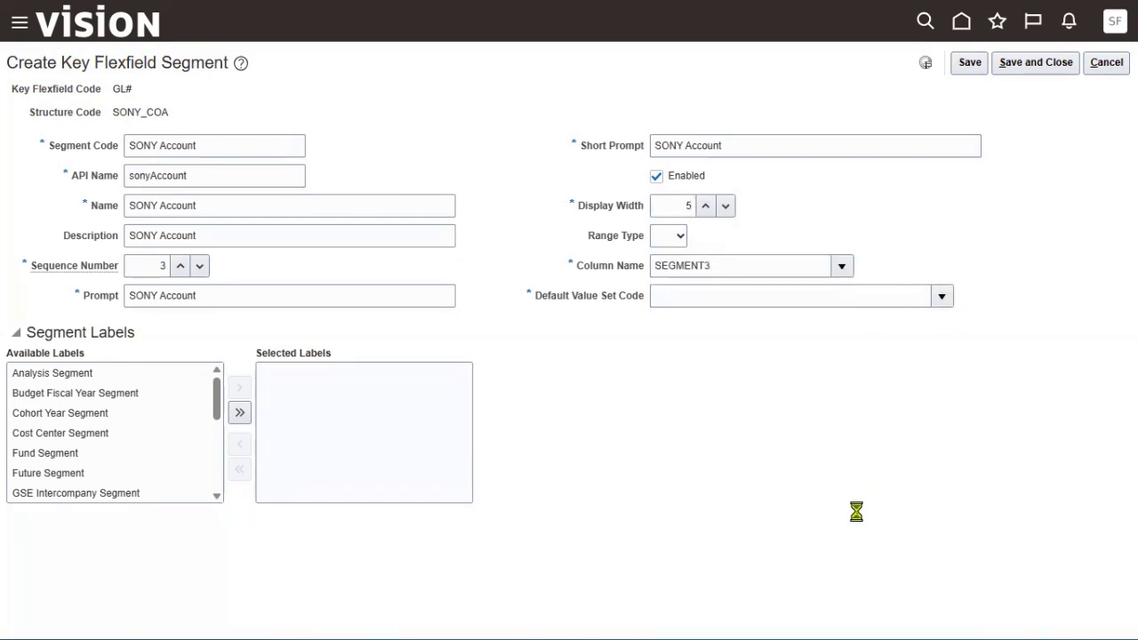
{"action": "left_click", "coordinate": [667, 574]}
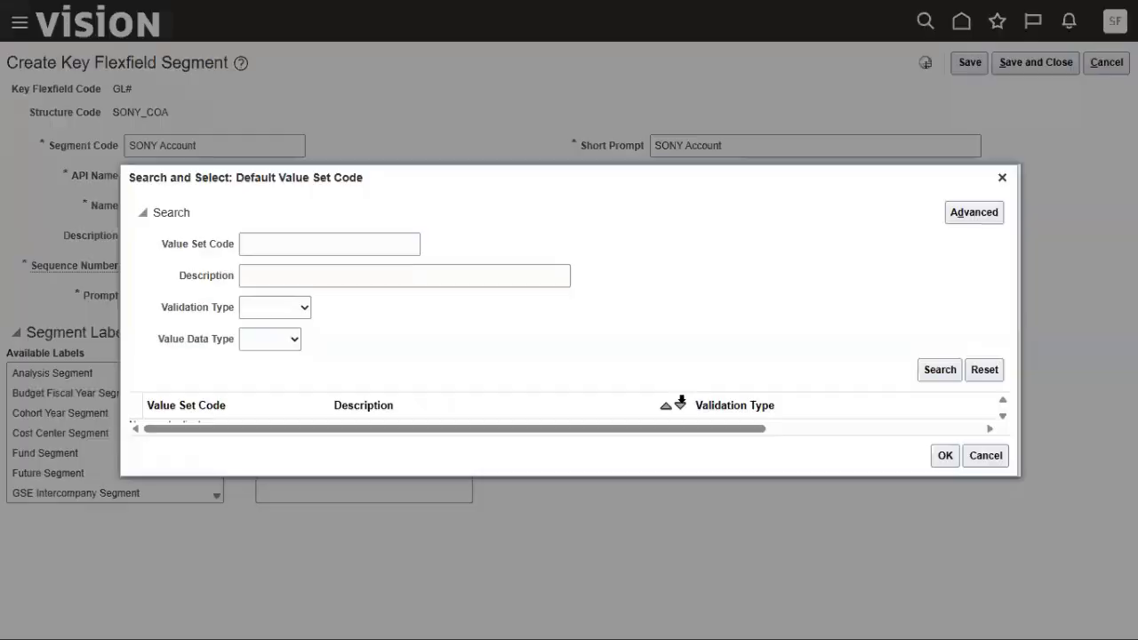
{"action": "left_click", "coordinate": [321, 251]}
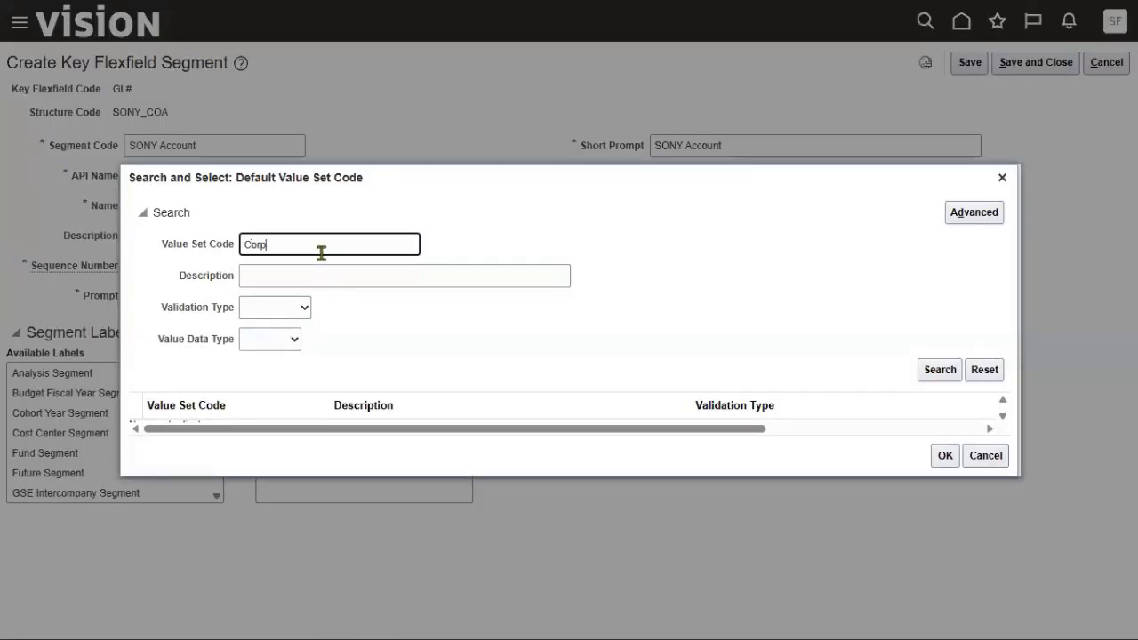
{"action": "type", "text": "Corp"}
{"action": "key", "text": "Return"}
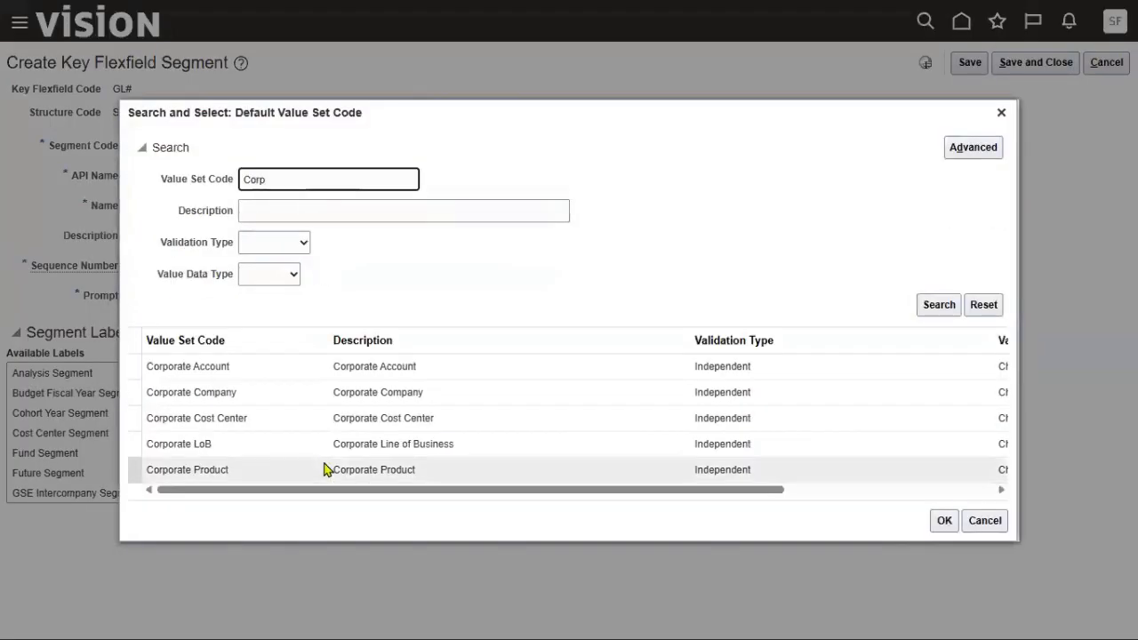
{"action": "left_click", "coordinate": [334, 369]}
{"action": "left_click", "coordinate": [944, 524]}
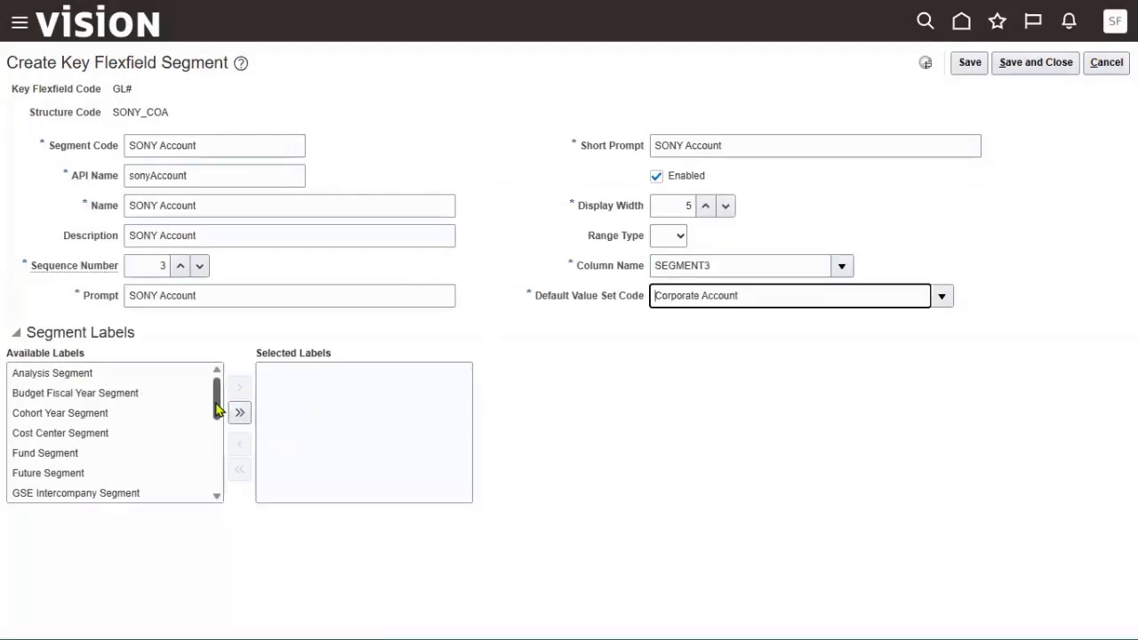
Assign the Natural Account Segment label and save the segment.
{"action": "left_click_drag", "start_coordinate": [219, 406], "coordinate": [216, 458]}
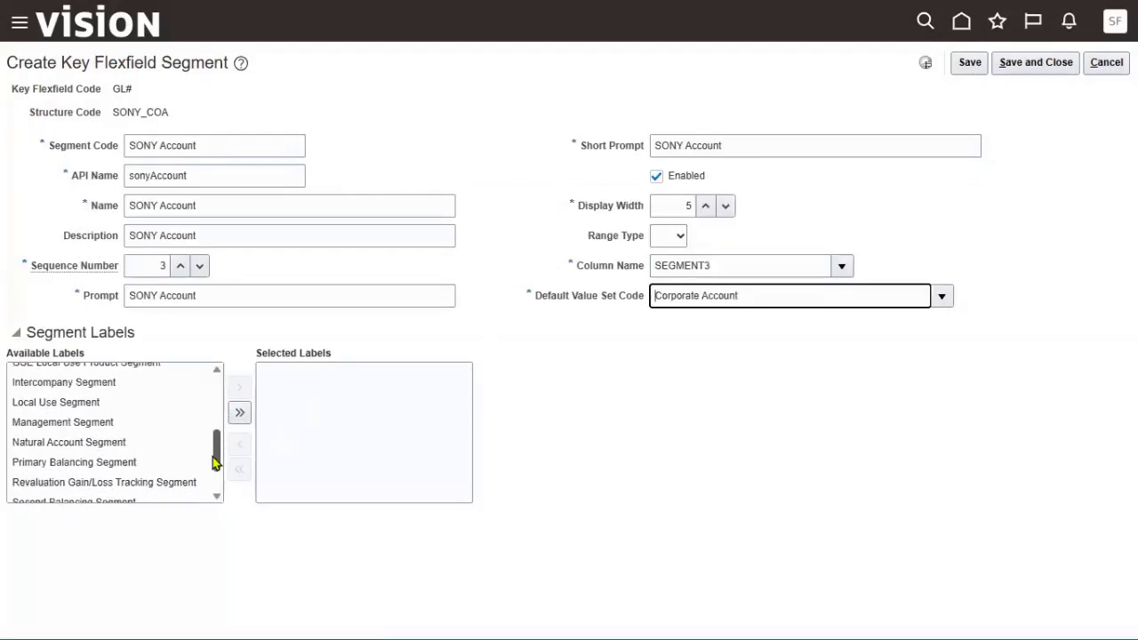
{"action": "left_click", "coordinate": [122, 445]}
{"action": "left_click", "coordinate": [229, 390]}
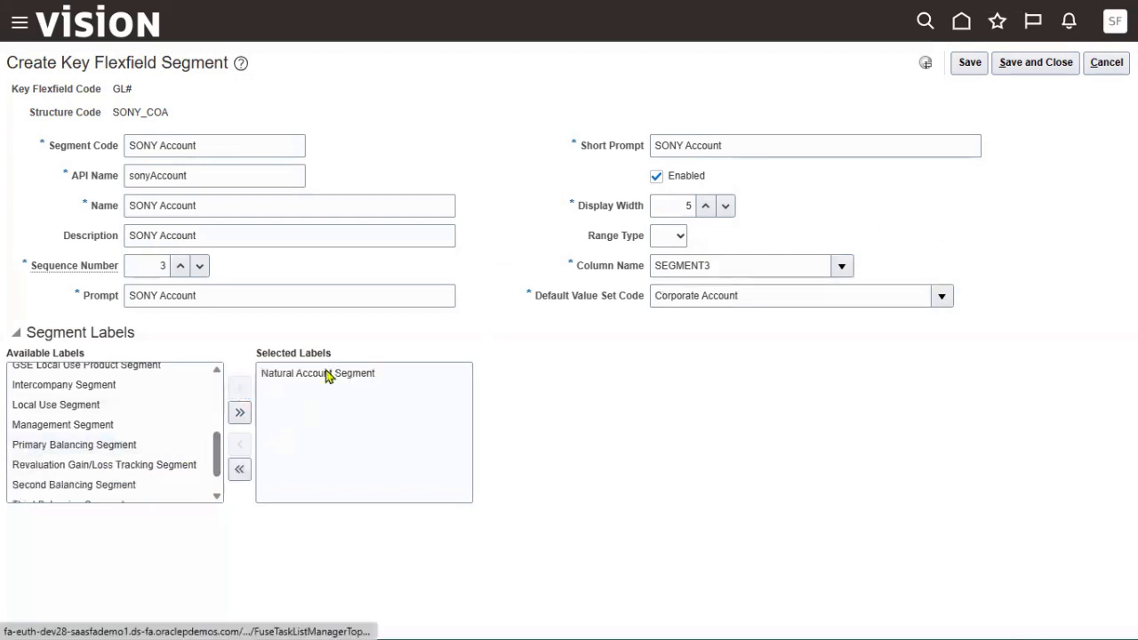
{"action": "left_click", "coordinate": [1038, 69]}
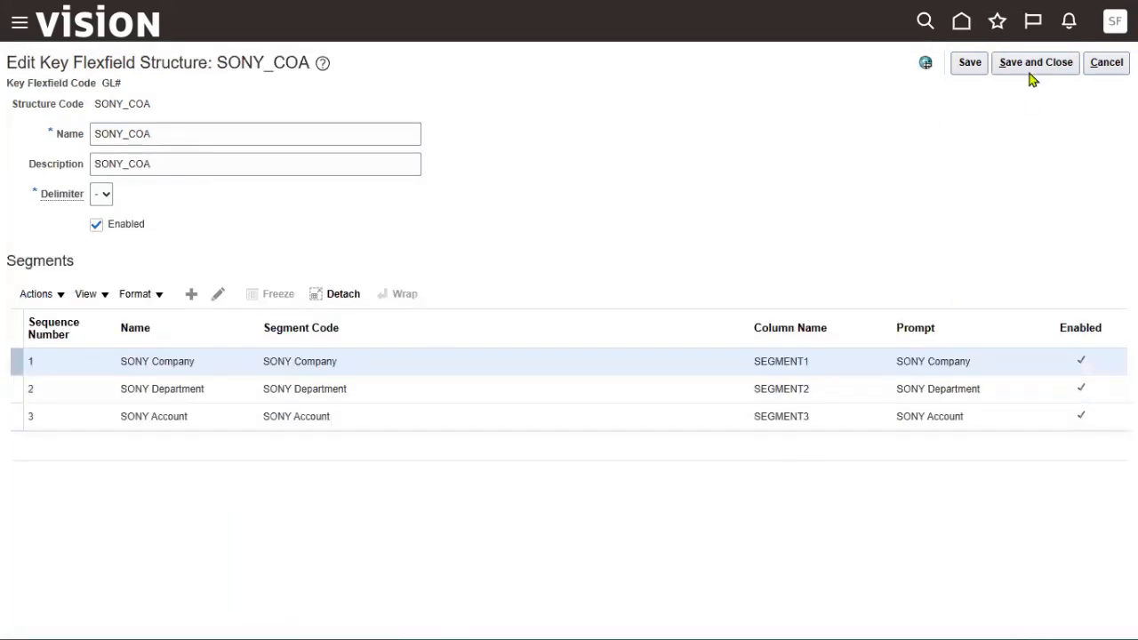
Save and close the SONY_COA structure, then start a new Accounting Flexfield structure instance.
{"action": "left_click", "coordinate": [1033, 71]}
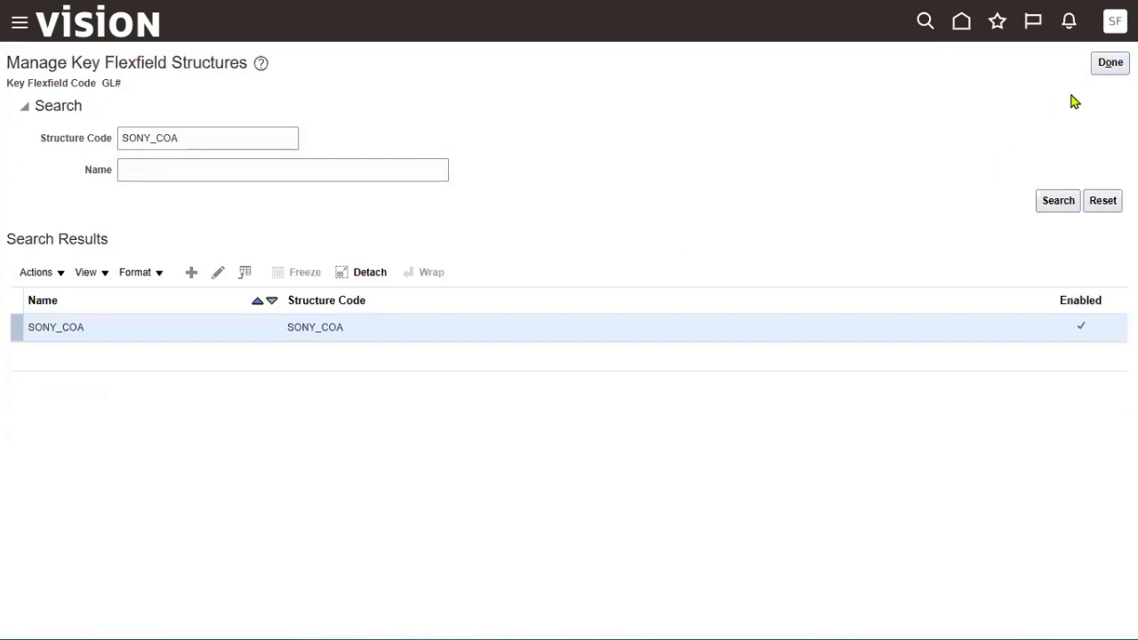
{"action": "left_click", "coordinate": [1111, 62]}
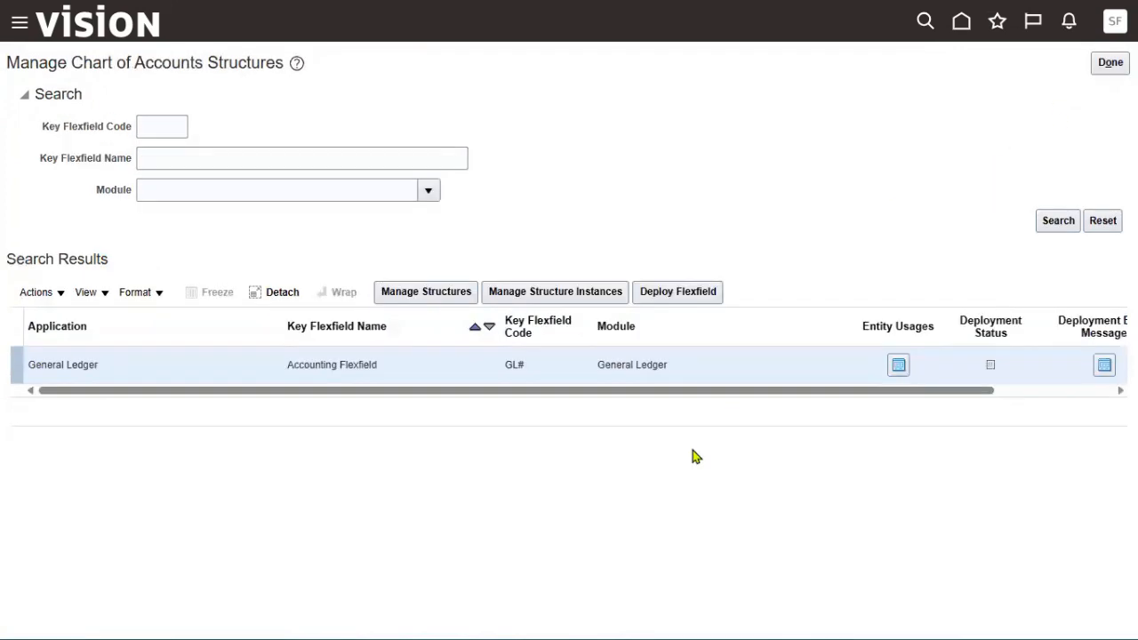
{"action": "left_click", "coordinate": [594, 294]}
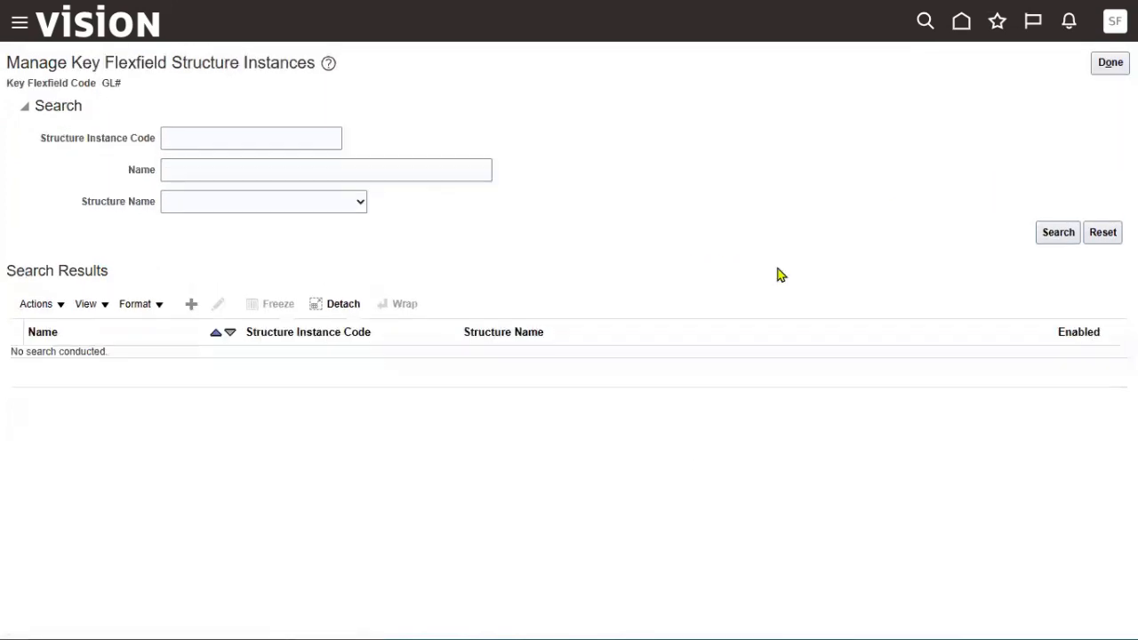
{"action": "left_click", "coordinate": [192, 304]}
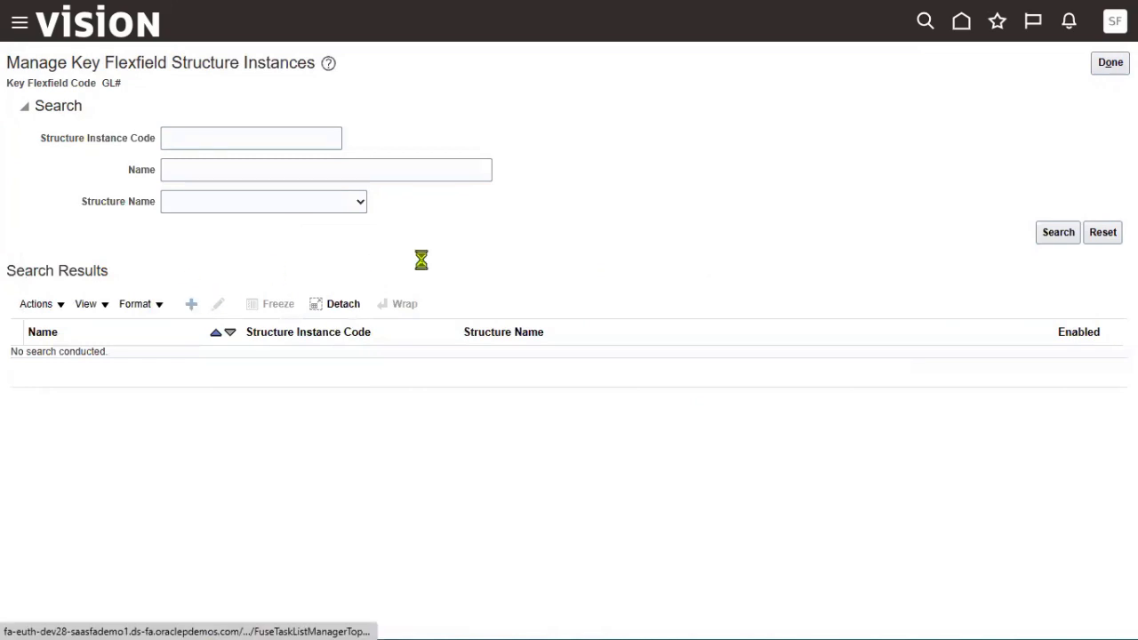
Enter 'SONY_COA Instance' as code, name and description, enable shorthand aliases, and choose structure SONY_COA.
{"action": "left_click", "coordinate": [256, 113]}
{"action": "type", "text": "S"}
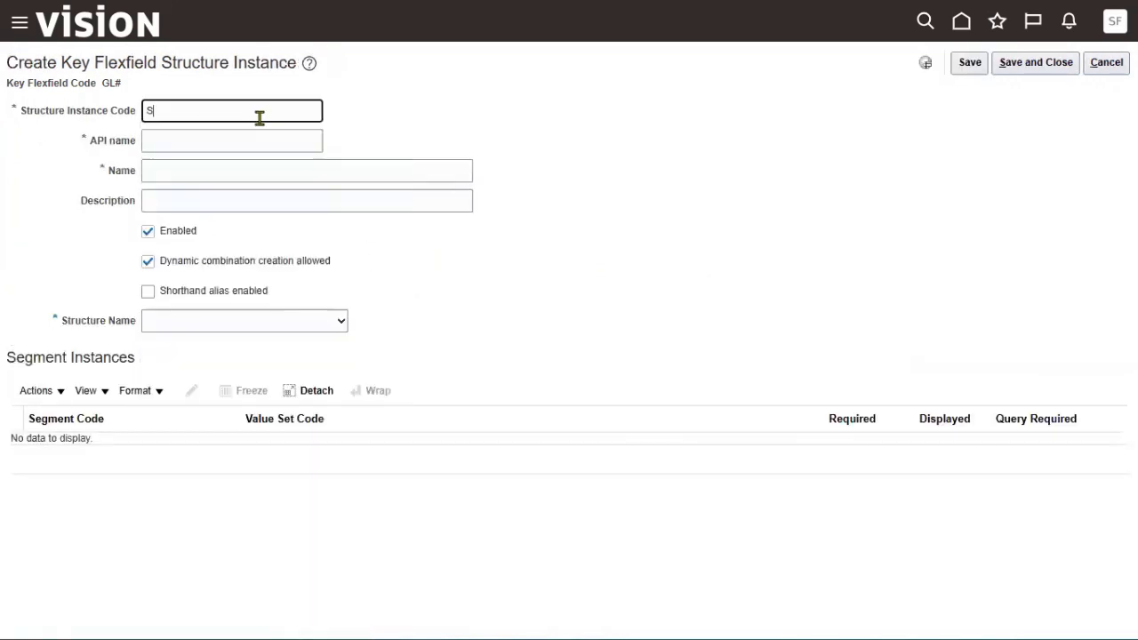
{"action": "type", "text": "ONY_COA Inst"}
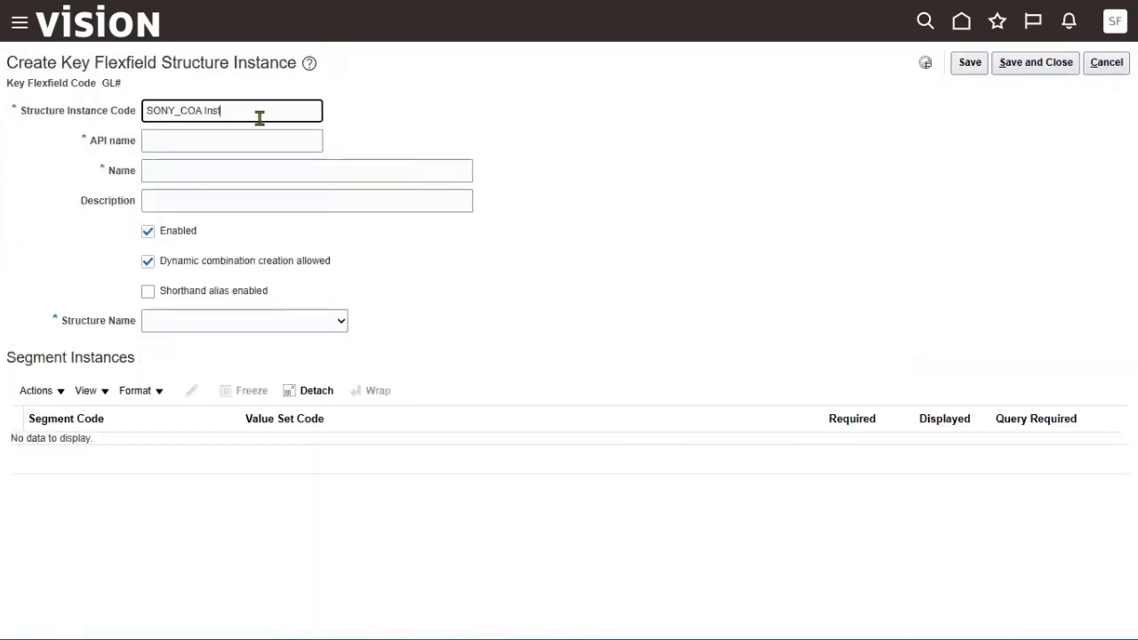
{"action": "type", "text": "ance"}
{"action": "key", "text": "ctrl+a"}
{"action": "key", "text": "ctrl+c"}
{"action": "key", "text": "Tab"}
{"action": "key", "text": "Tab"}
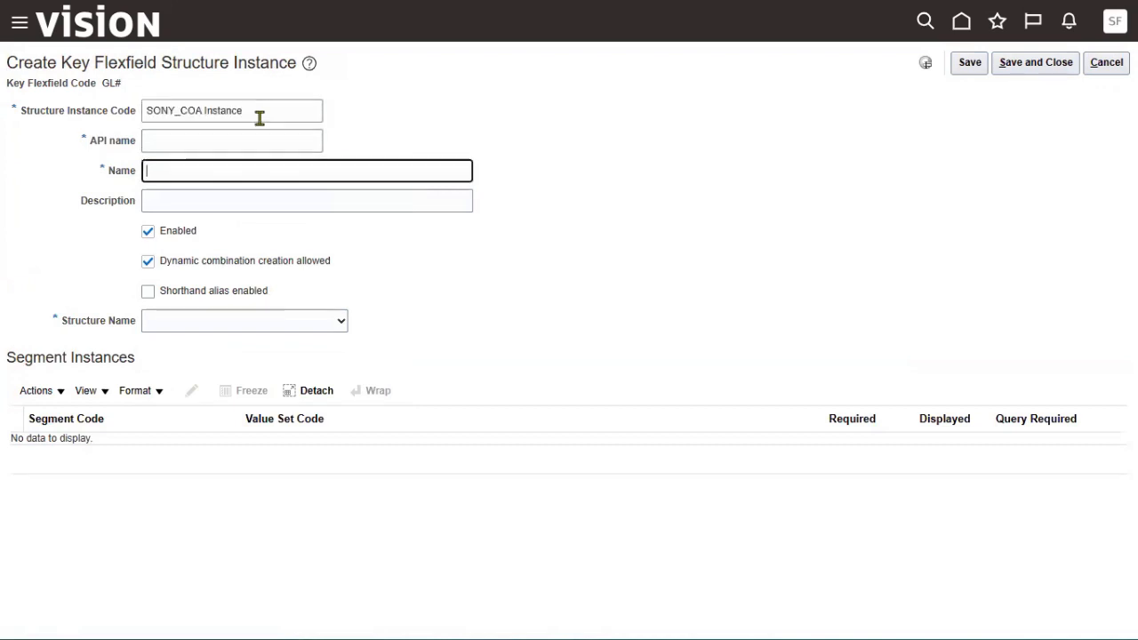
{"action": "key", "text": "ctrl+v"}
{"action": "key", "text": "Tab"}
{"action": "key", "text": "ctrl+v"}
{"action": "key", "text": "Tab"}
{"action": "key", "text": "Tab"}
{"action": "key", "text": "Tab"}
{"action": "key", "text": "space"}
{"action": "key", "text": "Tab"}
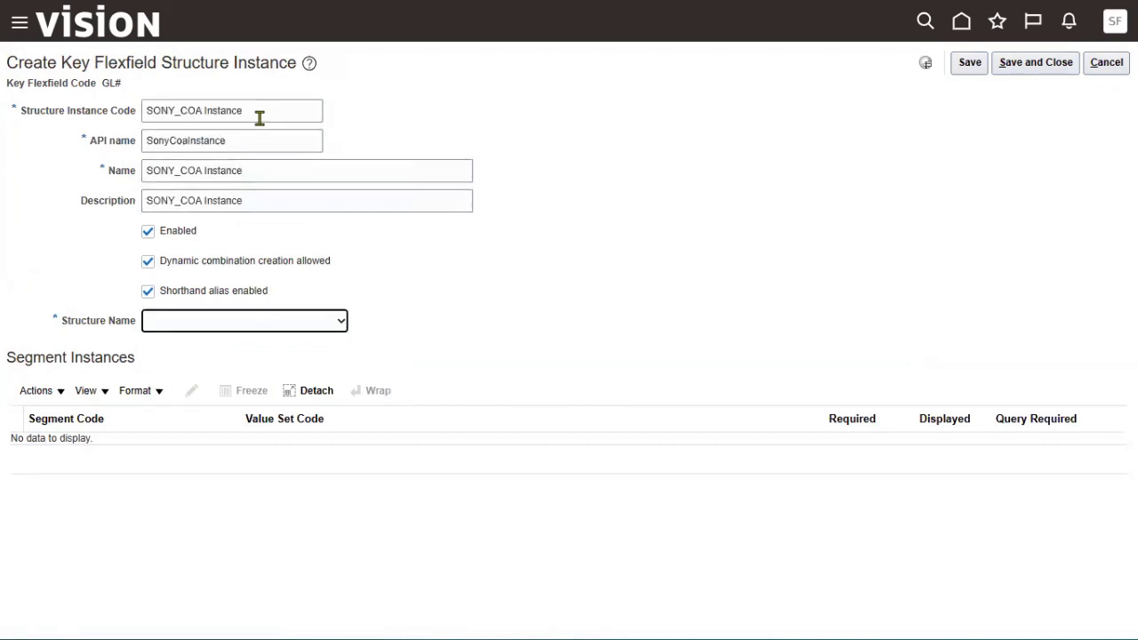
{"action": "key", "text": "Down"}
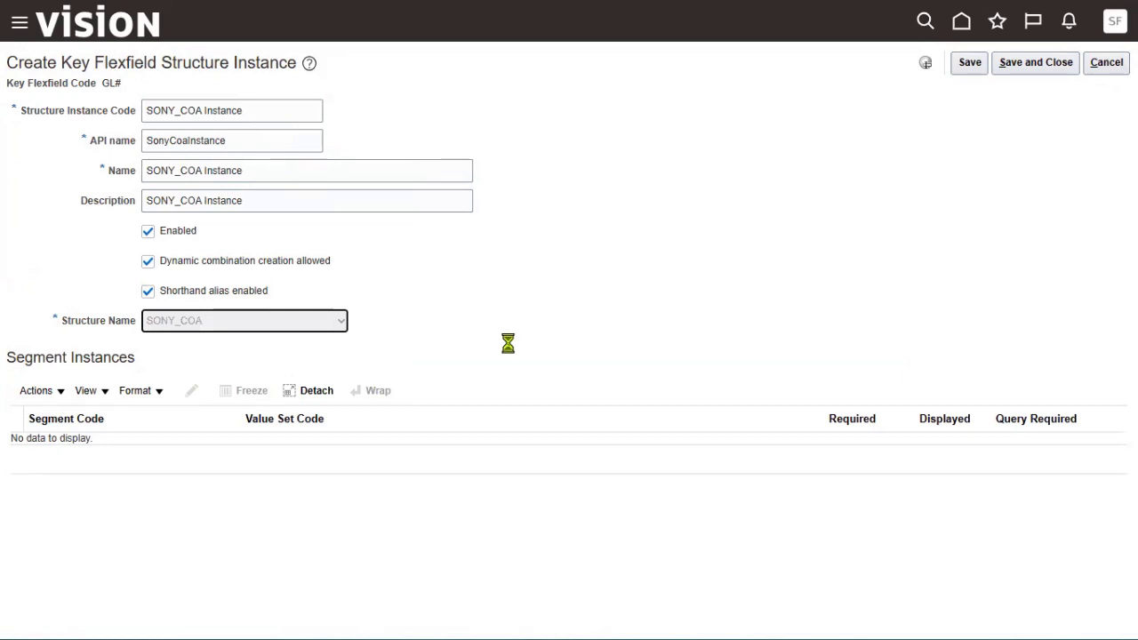
Save and close SONY_COA Instance, returning to Manage Chart of Accounts Structures.
{"action": "left_click", "coordinate": [969, 64]}
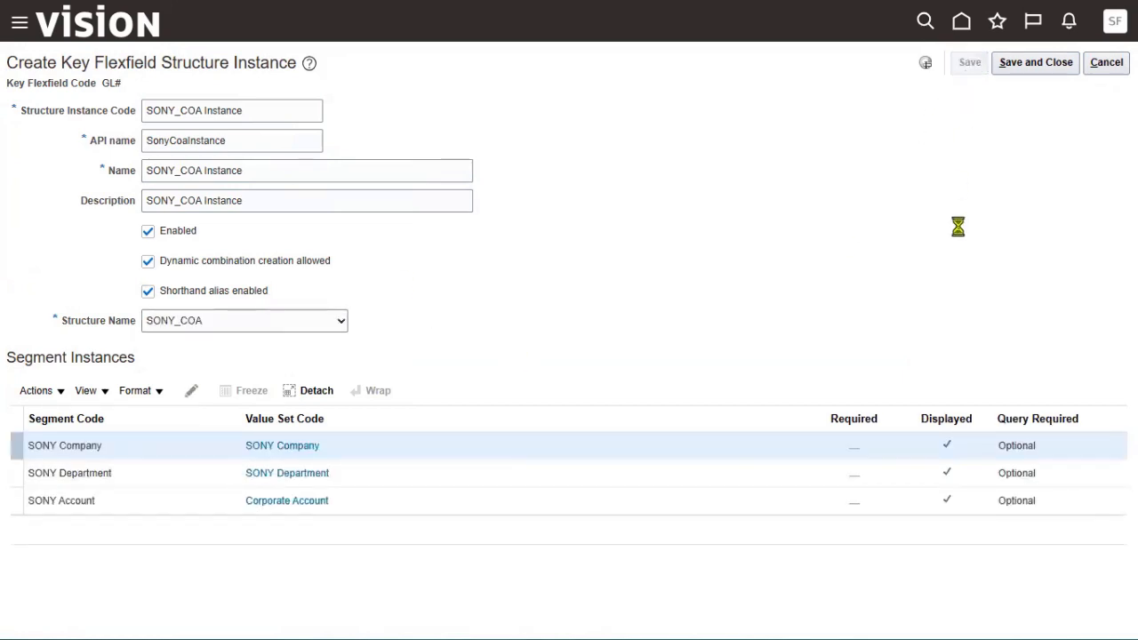
{"action": "left_click", "coordinate": [1041, 66]}
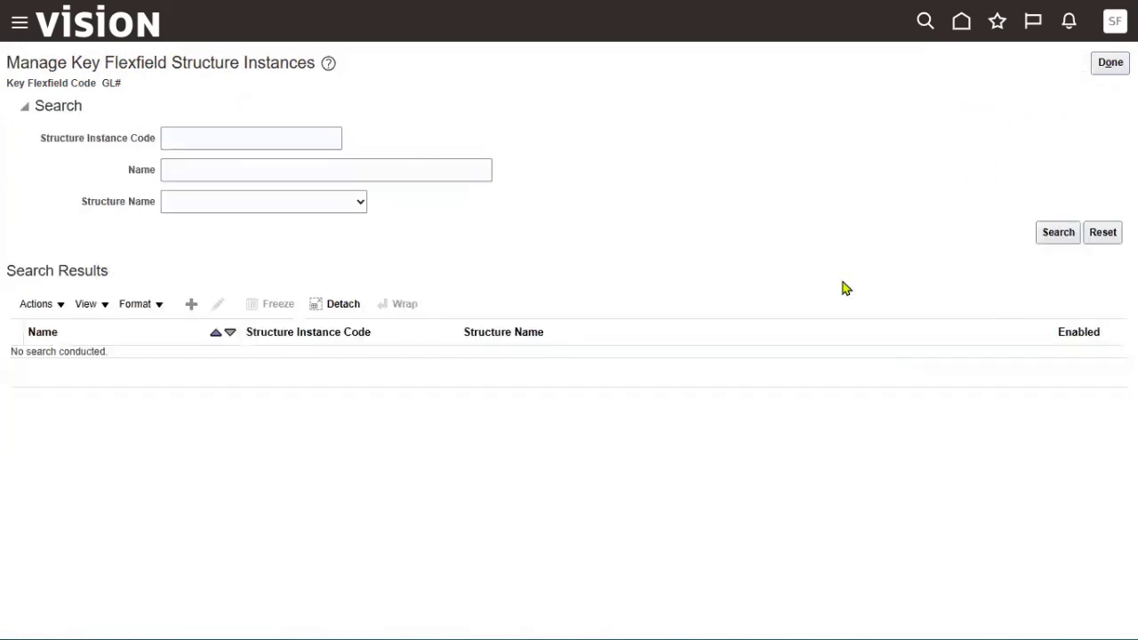
{"action": "left_click", "coordinate": [1107, 65]}
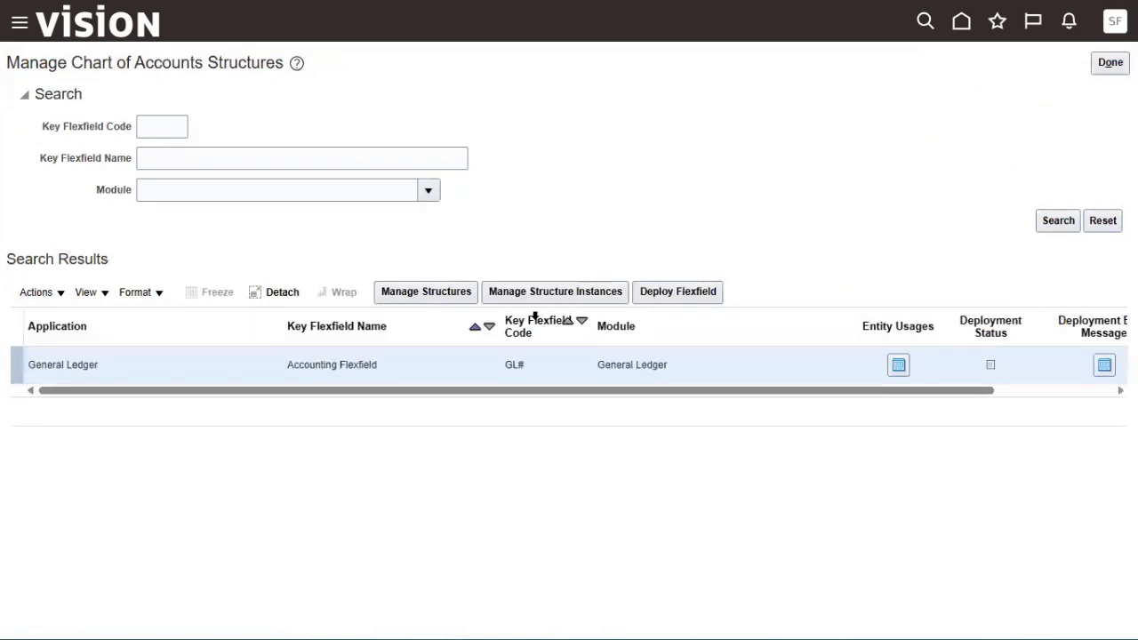
Deploy the Accounting Flexfield and review its 1 warning about no active KH_ACCOUNT_H1 tree version.
{"action": "left_click", "coordinate": [646, 299]}
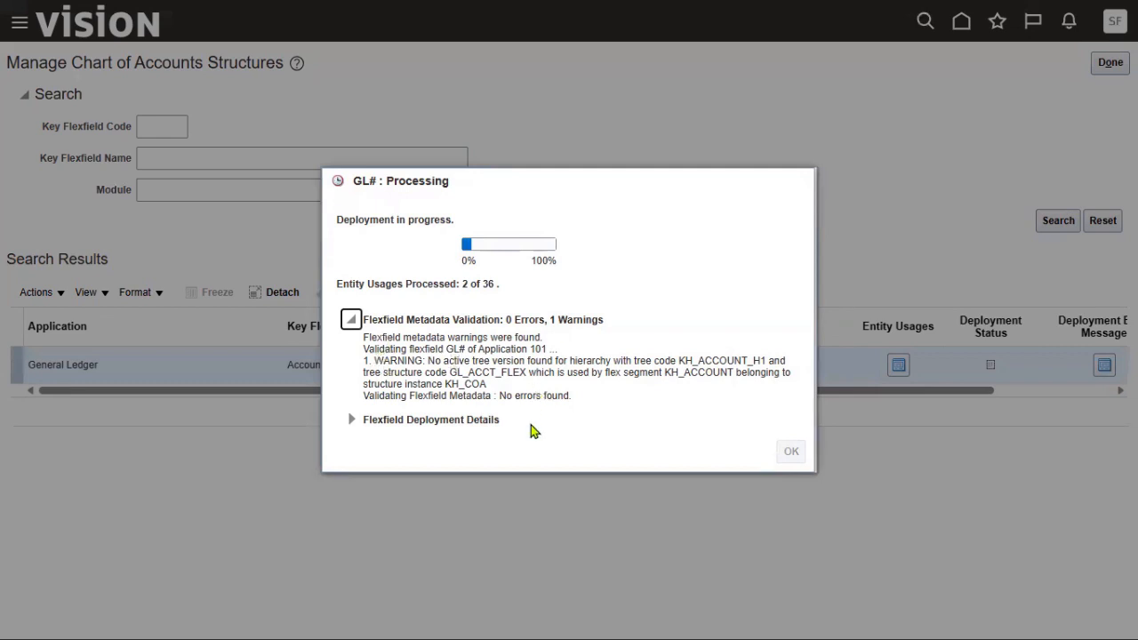
{"action": "left_click_drag", "start_coordinate": [551, 324], "coordinate": [604, 322]}
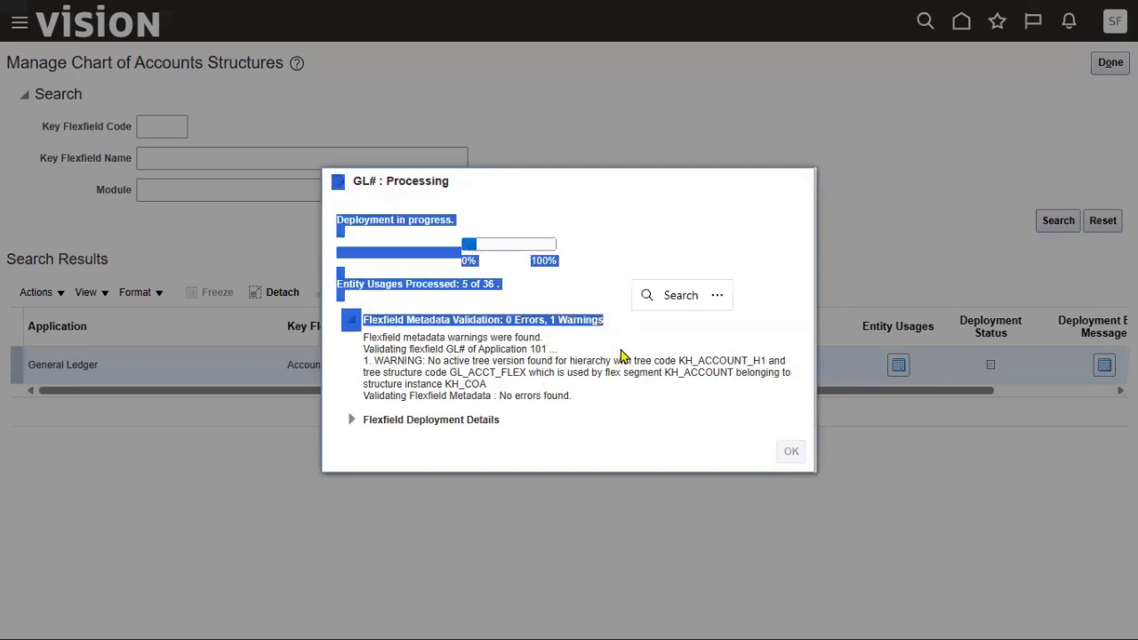
{"action": "left_click", "coordinate": [563, 315]}
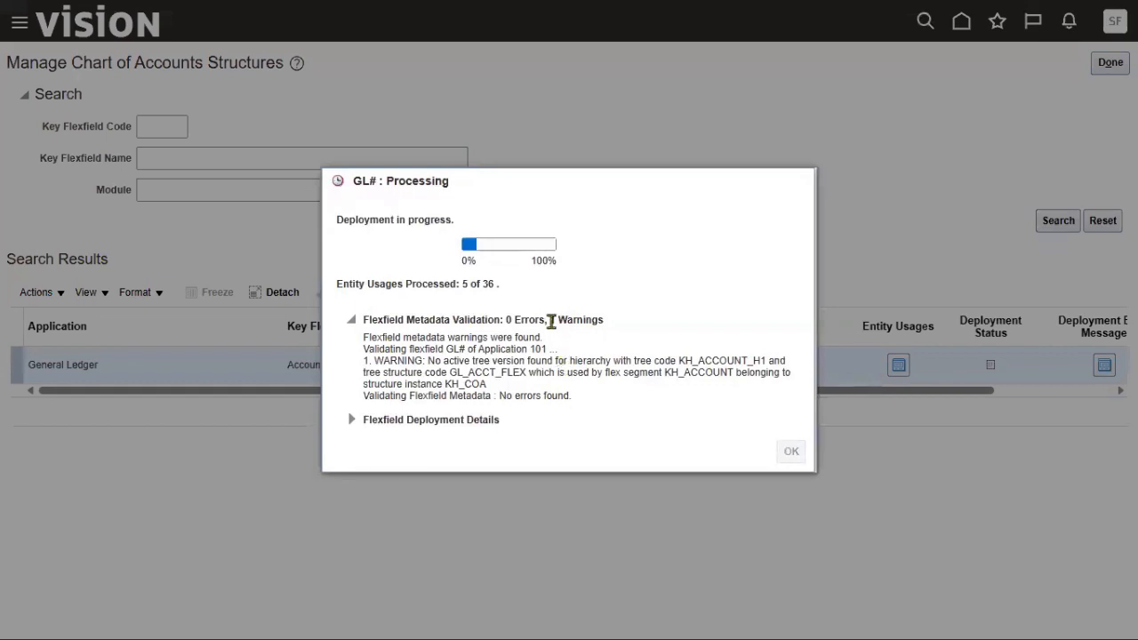
{"action": "left_click_drag", "start_coordinate": [551, 322], "coordinate": [618, 329]}
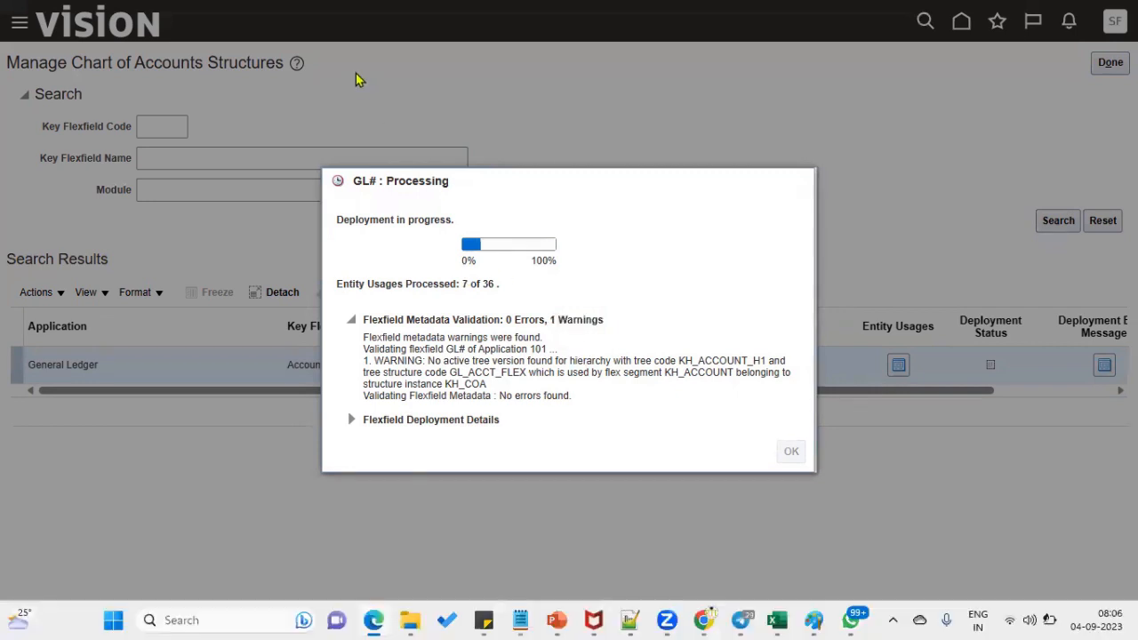
{"action": "left_click_drag", "start_coordinate": [549, 320], "coordinate": [617, 330]}
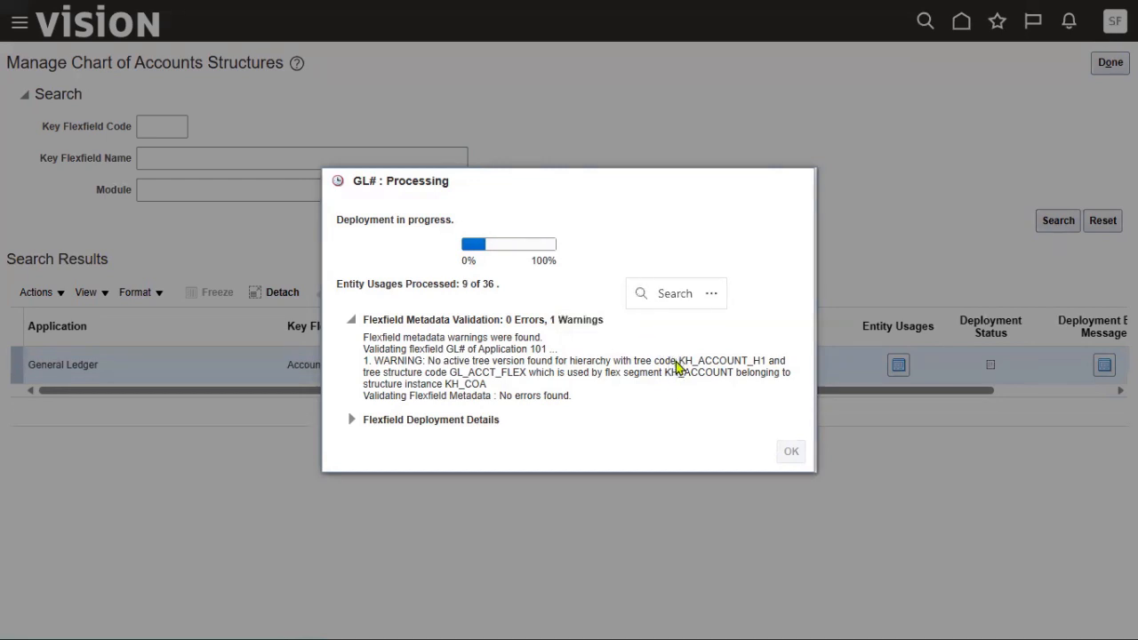
{"action": "left_click_drag", "start_coordinate": [679, 361], "coordinate": [761, 364]}
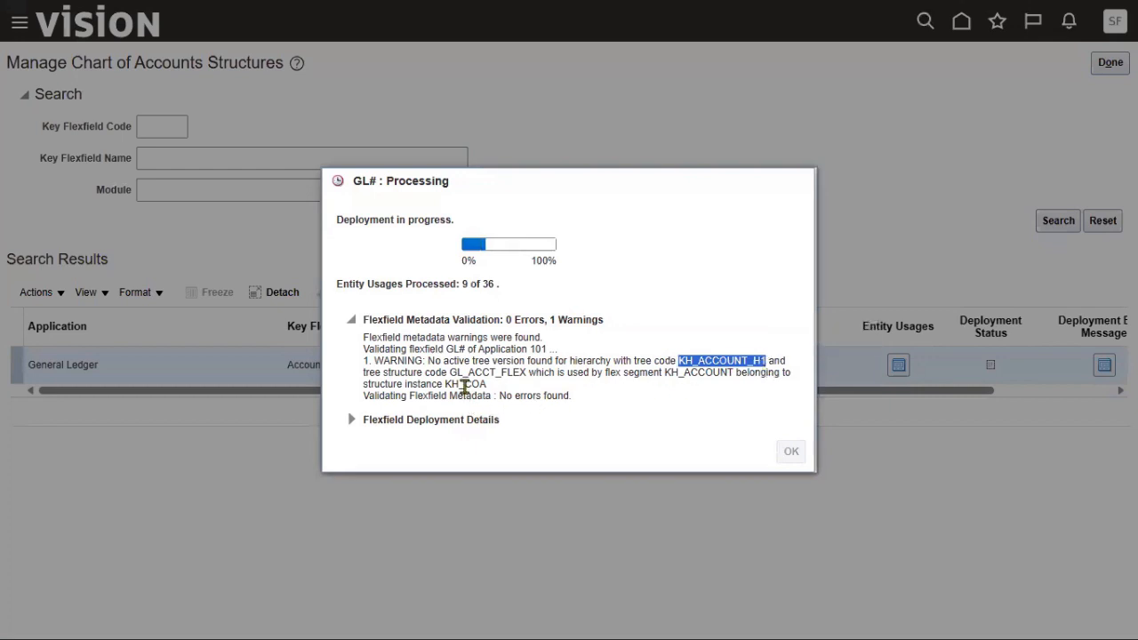
{"action": "left_click_drag", "start_coordinate": [456, 373], "coordinate": [498, 378]}
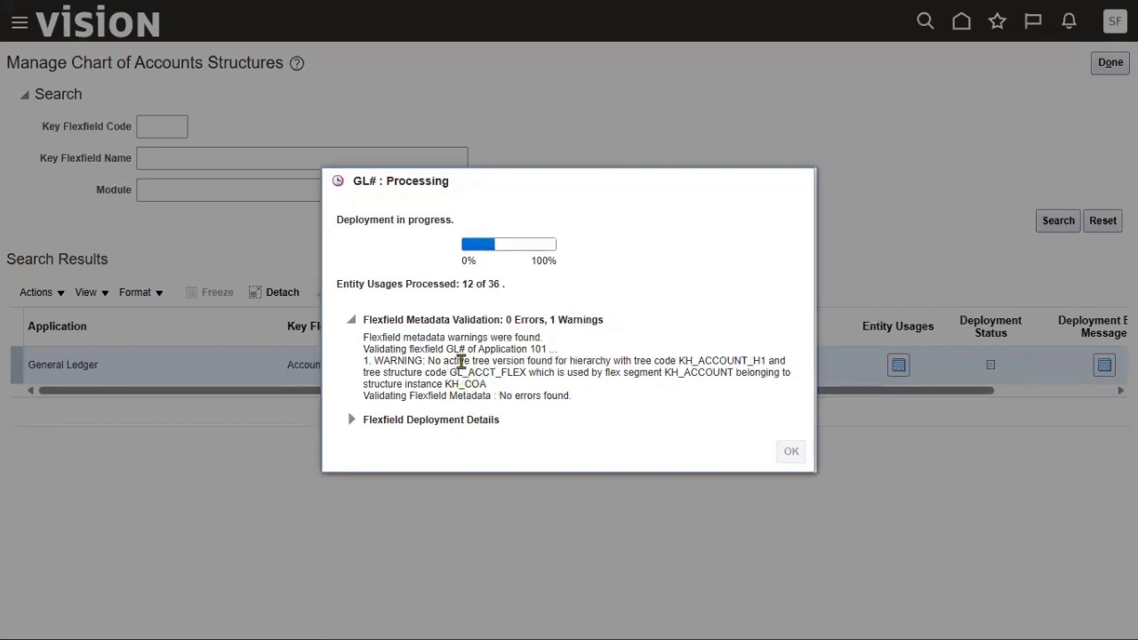
{"action": "left_click_drag", "start_coordinate": [474, 361], "coordinate": [551, 365]}
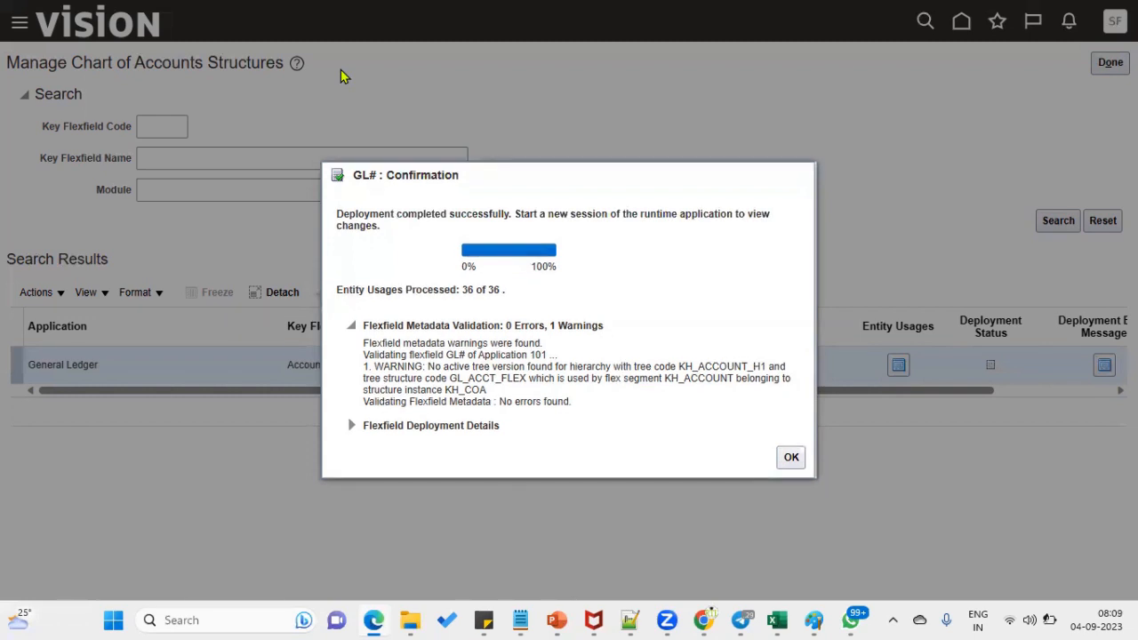
Review the completed deployment's KH_ACCOUNT_H1 and KH_COA warning, close the confirmation, and open Manage Structures.
{"action": "left_click_drag", "start_coordinate": [337, 214], "coordinate": [501, 217]}
{"action": "double_click", "coordinate": [683, 299]}
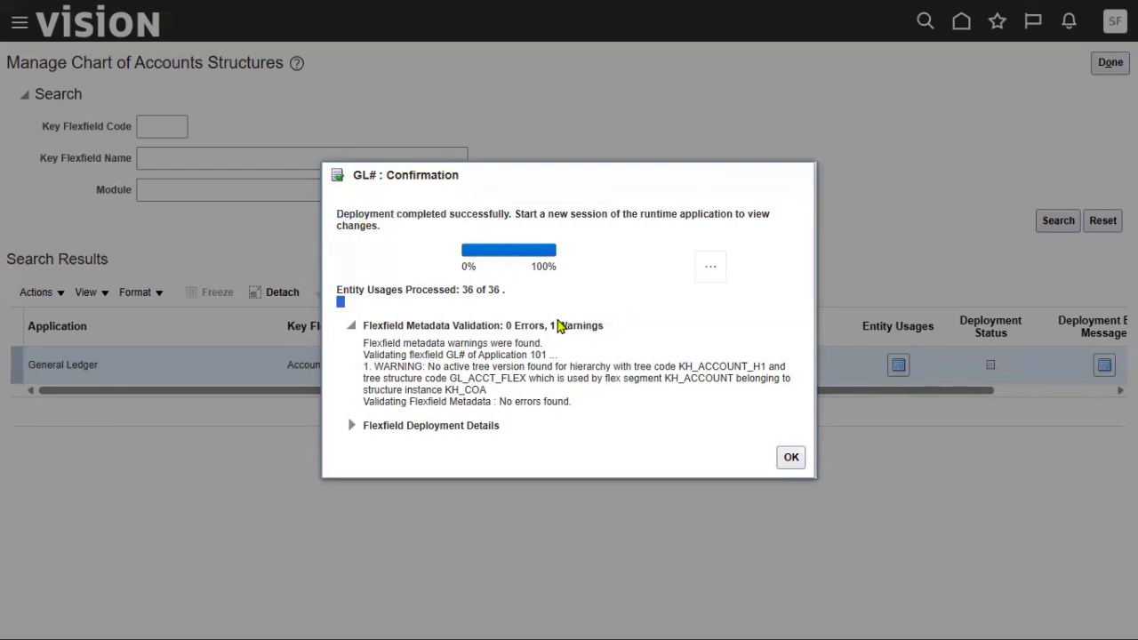
{"action": "left_click_drag", "start_coordinate": [560, 325], "coordinate": [605, 330]}
{"action": "left_click", "coordinate": [687, 370]}
{"action": "left_click_drag", "start_coordinate": [678, 366], "coordinate": [763, 368]}
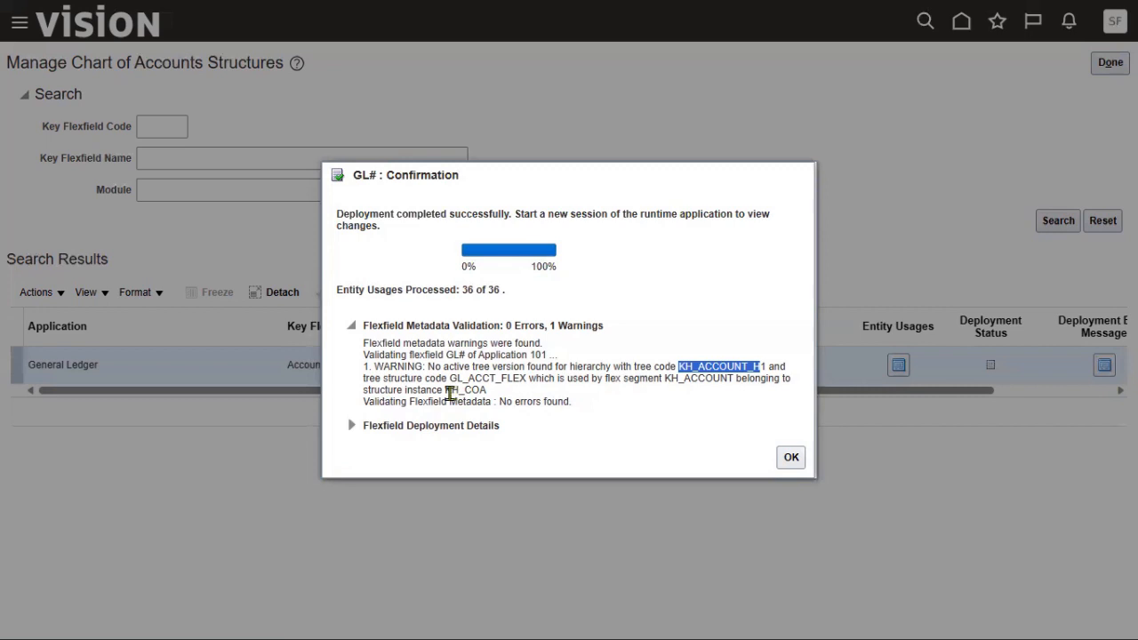
{"action": "left_click_drag", "start_coordinate": [451, 390], "coordinate": [480, 400]}
{"action": "left_click", "coordinate": [791, 457]}
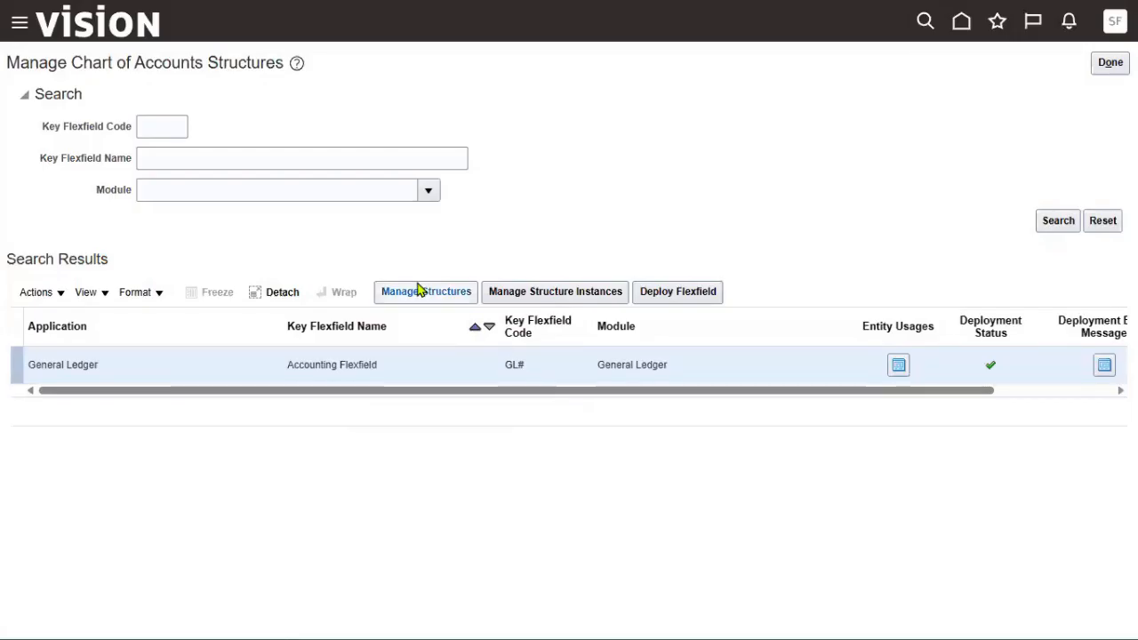
{"action": "left_click", "coordinate": [419, 291]}
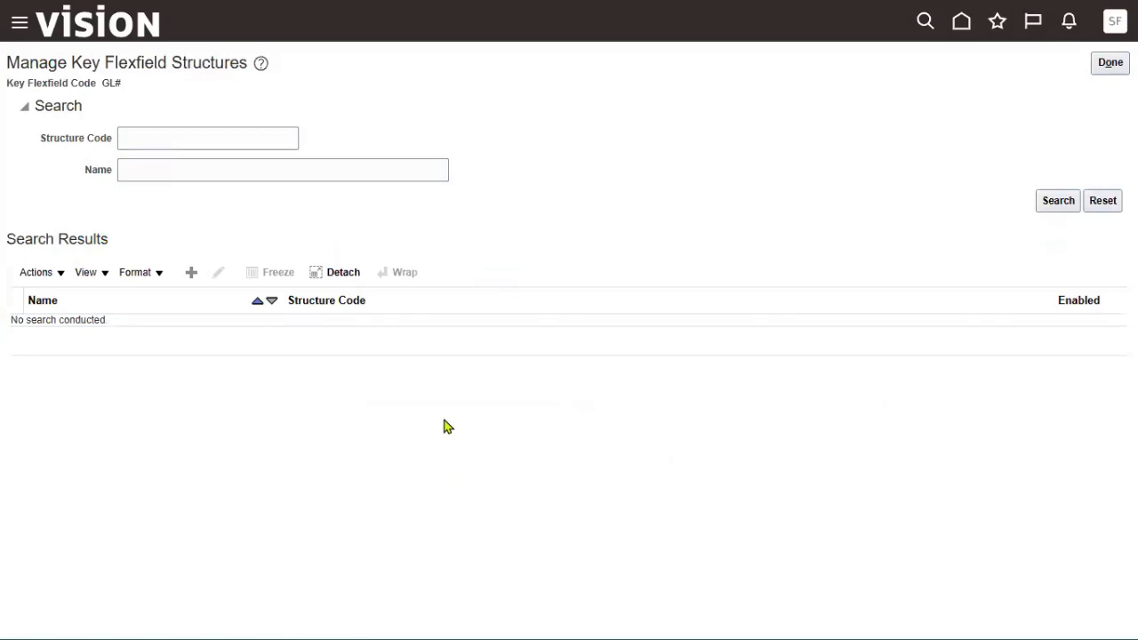
Search structure code KH, inspect KH_COA and its KH_COMPANY segment, then leave without changes.
{"action": "left_click", "coordinate": [239, 148]}
{"action": "type", "text": "KH"}
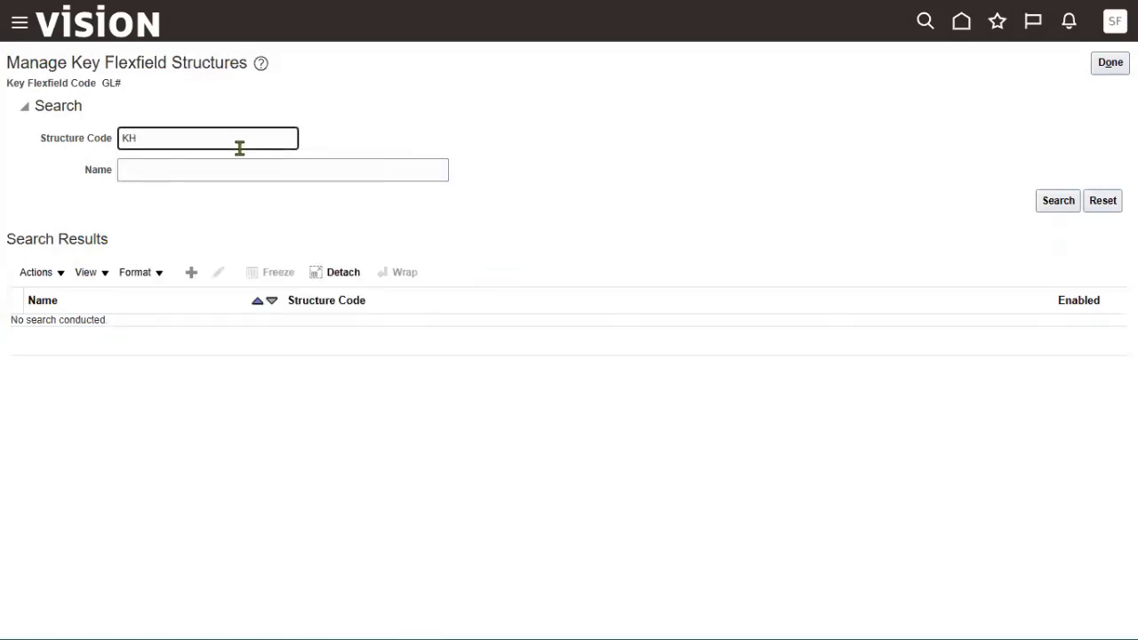
{"action": "key", "text": "Return"}
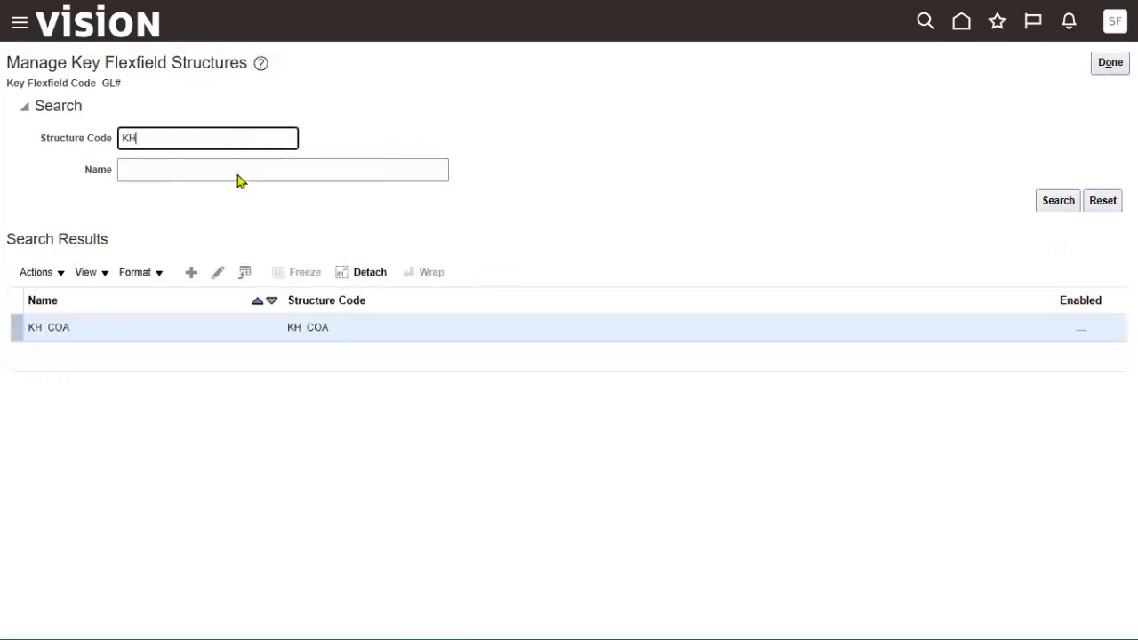
{"action": "left_click", "coordinate": [148, 330]}
{"action": "left_click", "coordinate": [218, 272]}
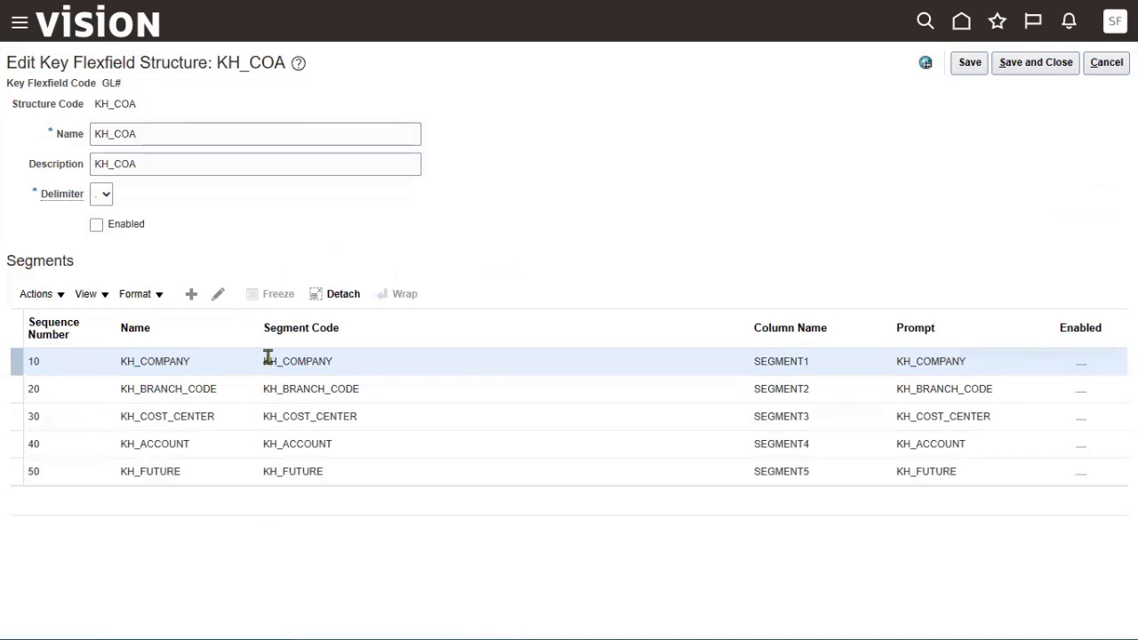
{"action": "left_click", "coordinate": [219, 295]}
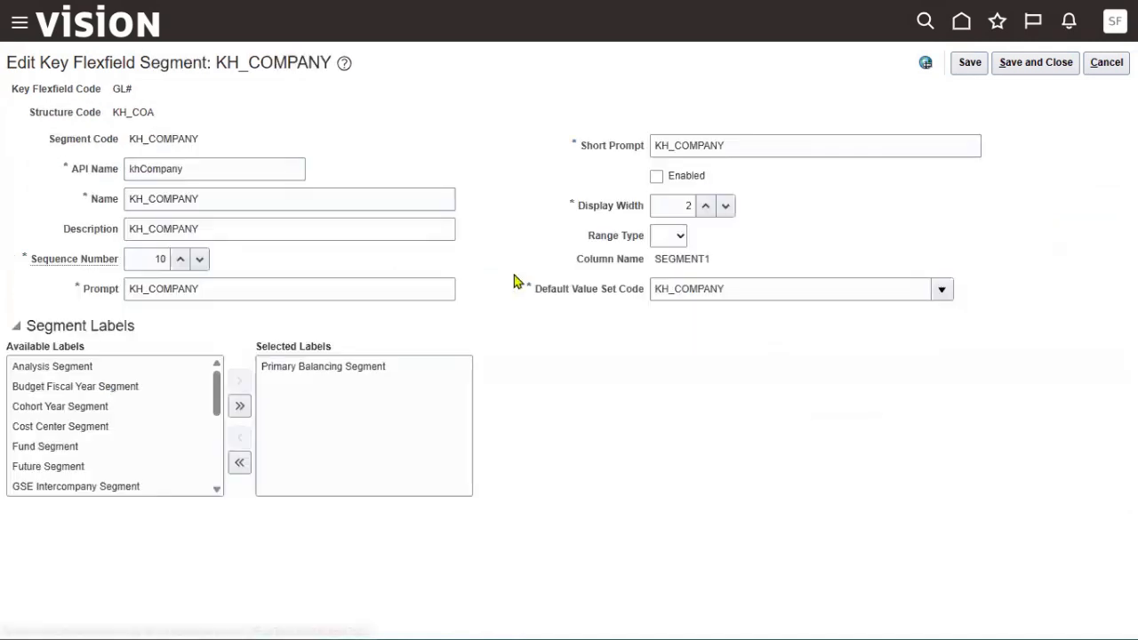
{"action": "left_click", "coordinate": [1105, 63]}
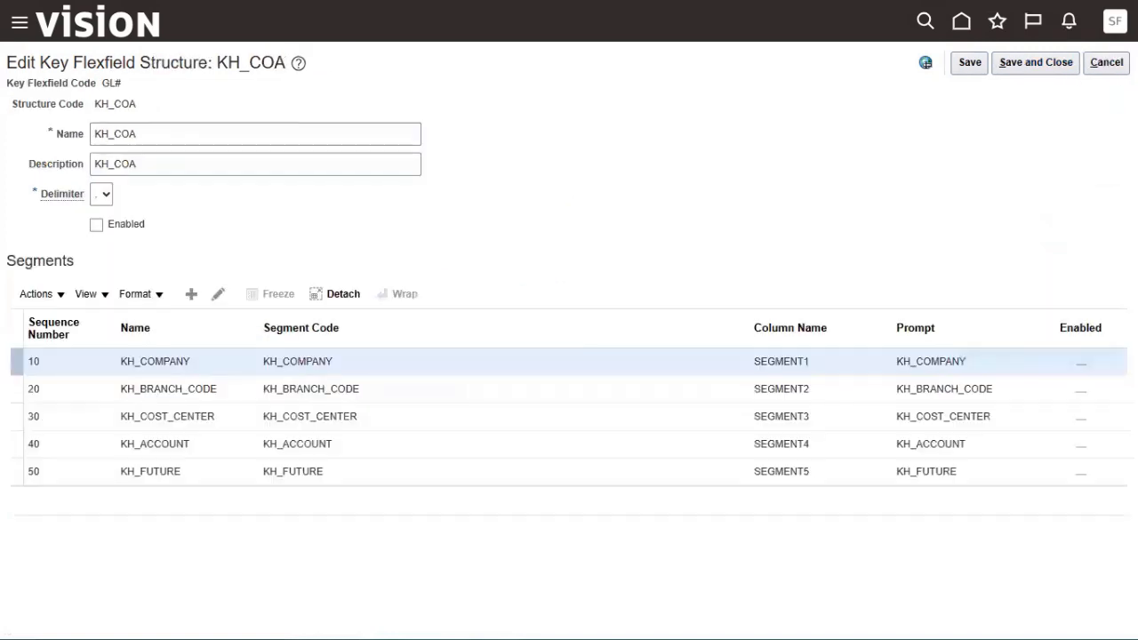
{"action": "left_click", "coordinate": [1106, 66]}
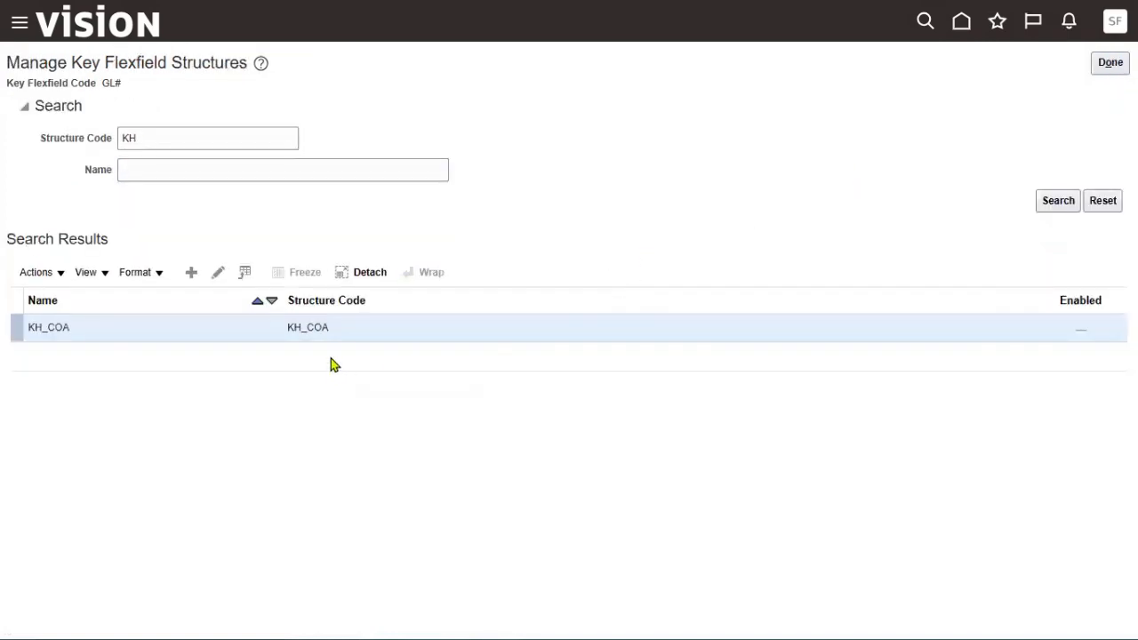
{"action": "left_click", "coordinate": [1111, 64]}
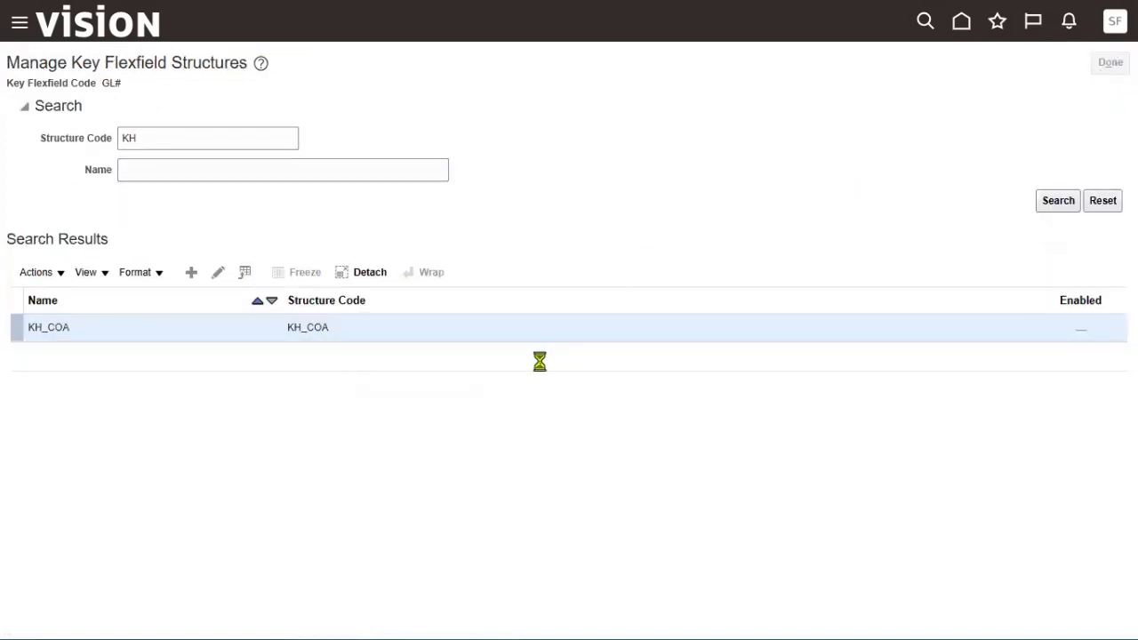
Filter Accounting Flexfield structure instances by KH_COA and open the KH_COA instance for editing.
{"action": "left_click", "coordinate": [564, 295]}
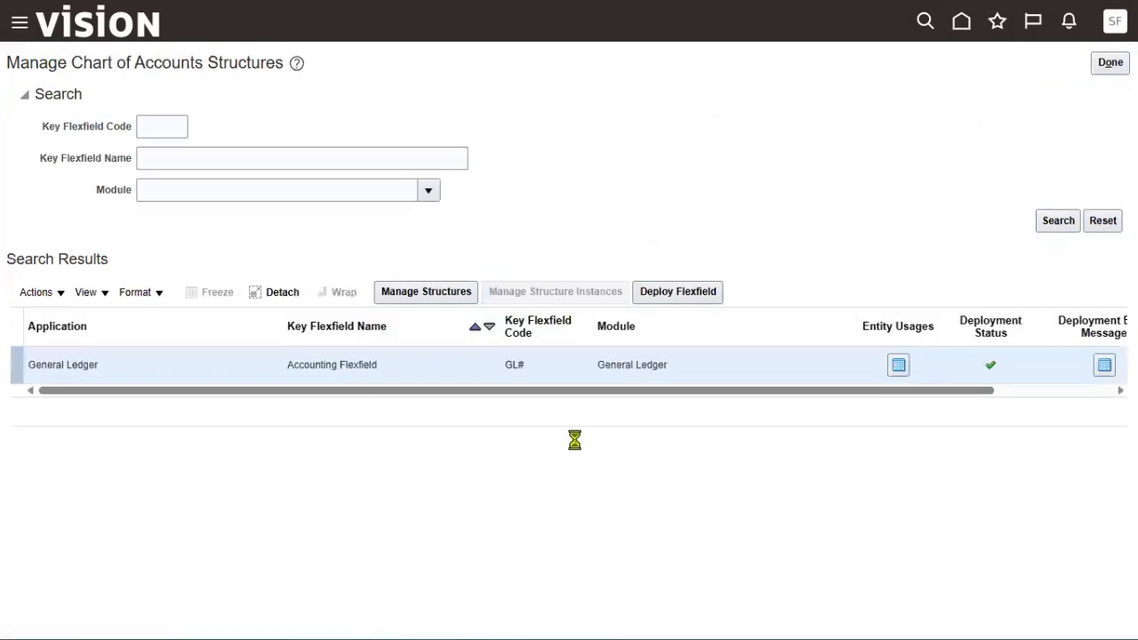
{"action": "left_click", "coordinate": [272, 205]}
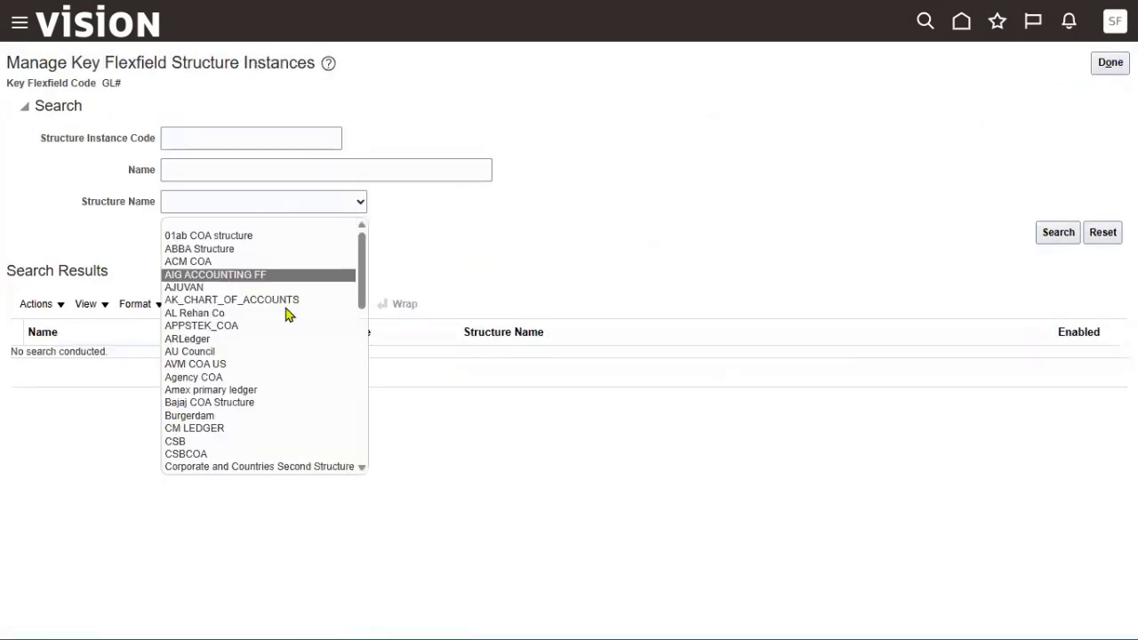
{"action": "left_click_drag", "start_coordinate": [361, 297], "coordinate": [371, 411]}
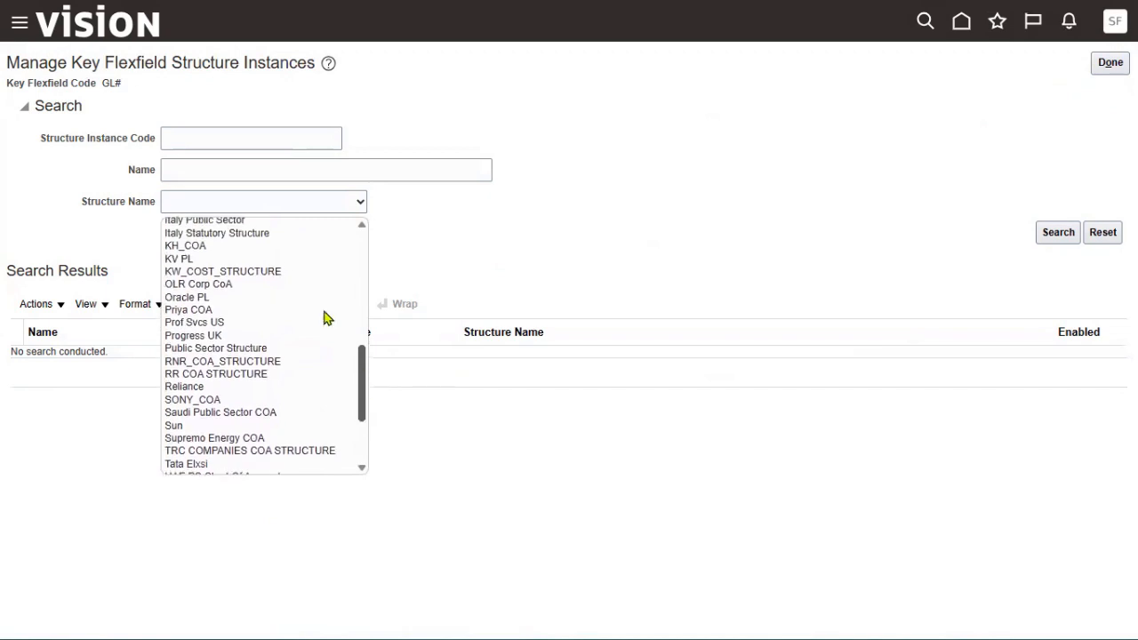
{"action": "left_click", "coordinate": [247, 246]}
{"action": "left_click", "coordinate": [1045, 232]}
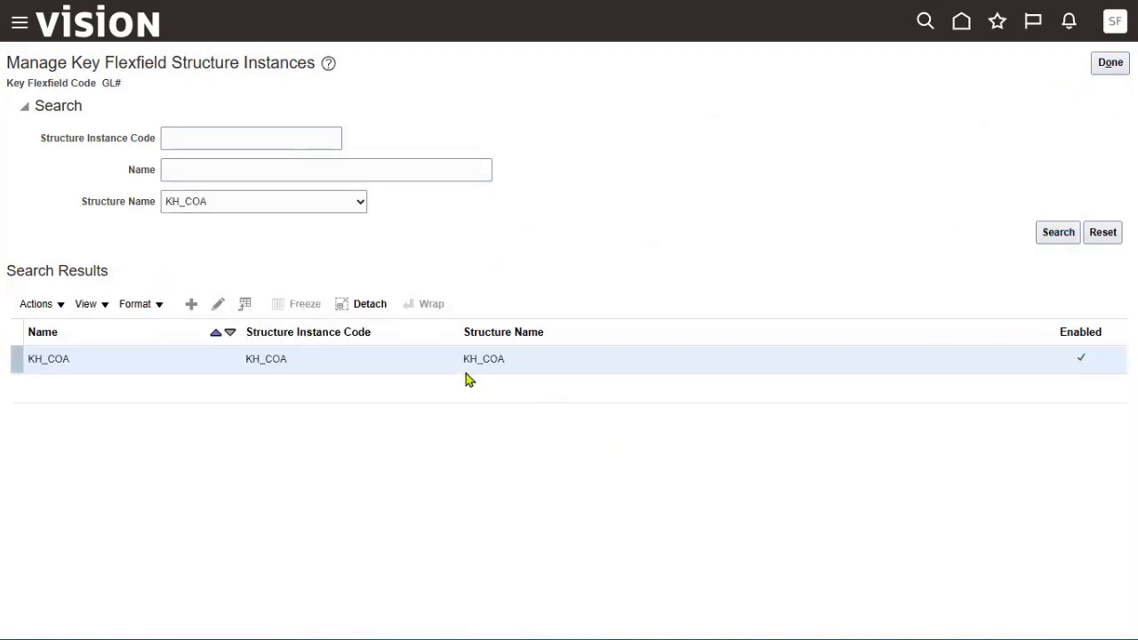
{"action": "left_click", "coordinate": [218, 303]}
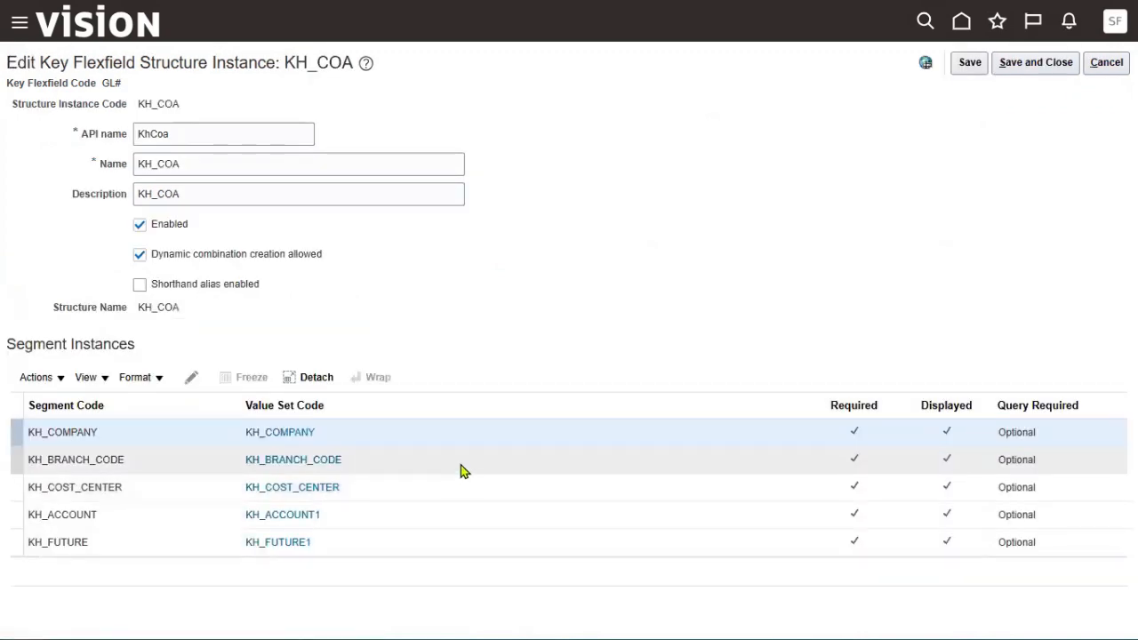
Inspect the KH_COMPANY segment instance, confirming its tree name is blank, and leave it unchanged.
{"action": "left_click", "coordinate": [192, 379]}
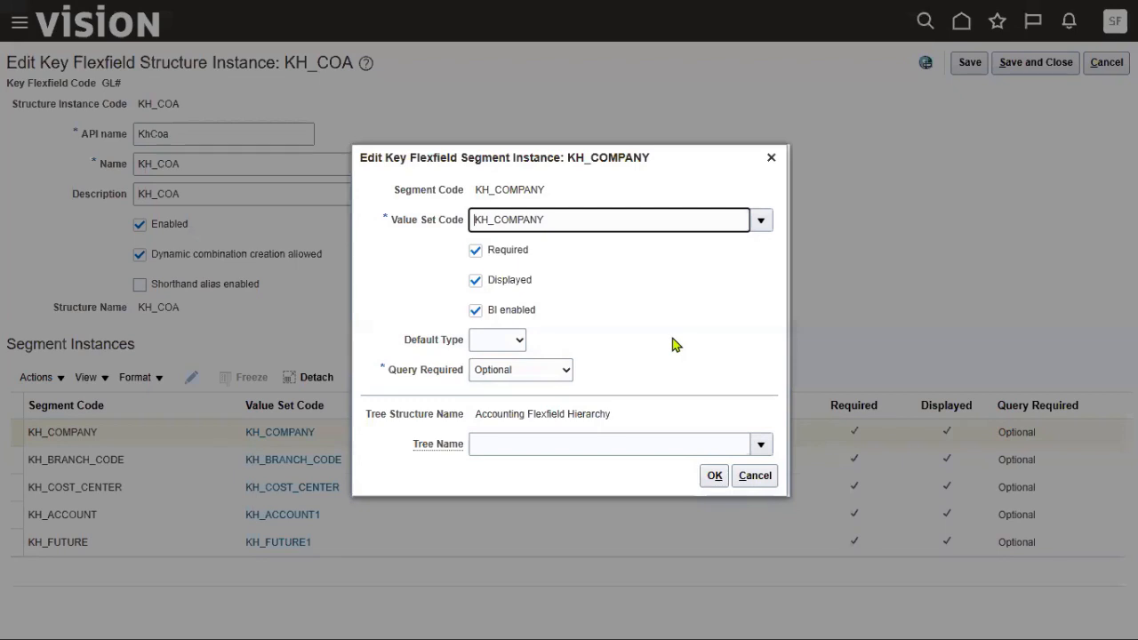
{"action": "left_click_drag", "start_coordinate": [412, 446], "coordinate": [459, 454]}
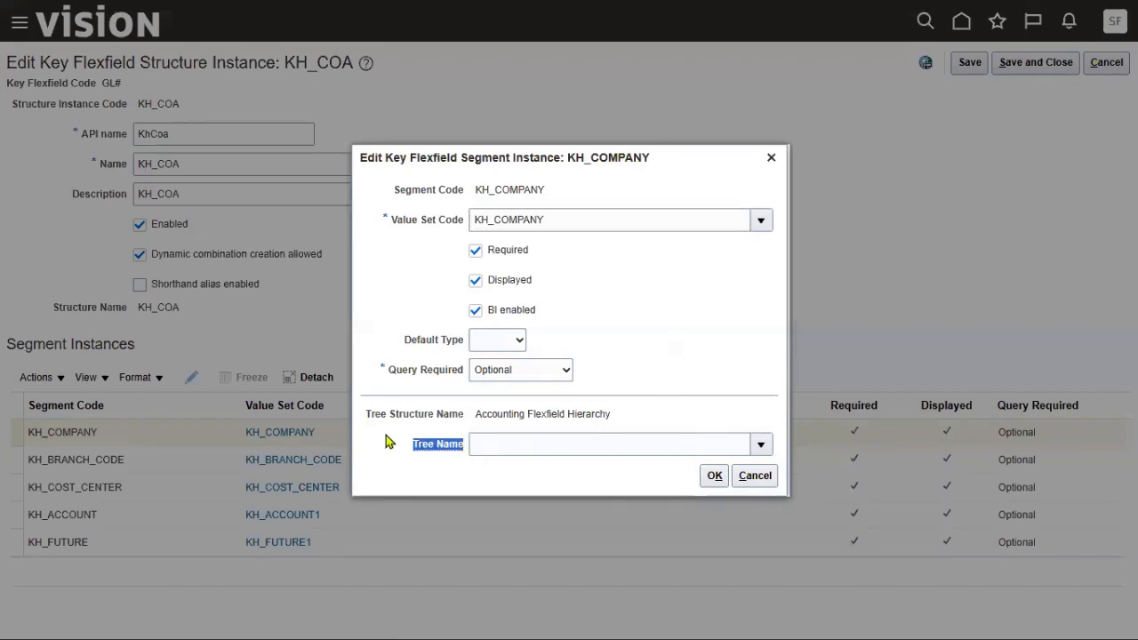
{"action": "left_click", "coordinate": [757, 477]}
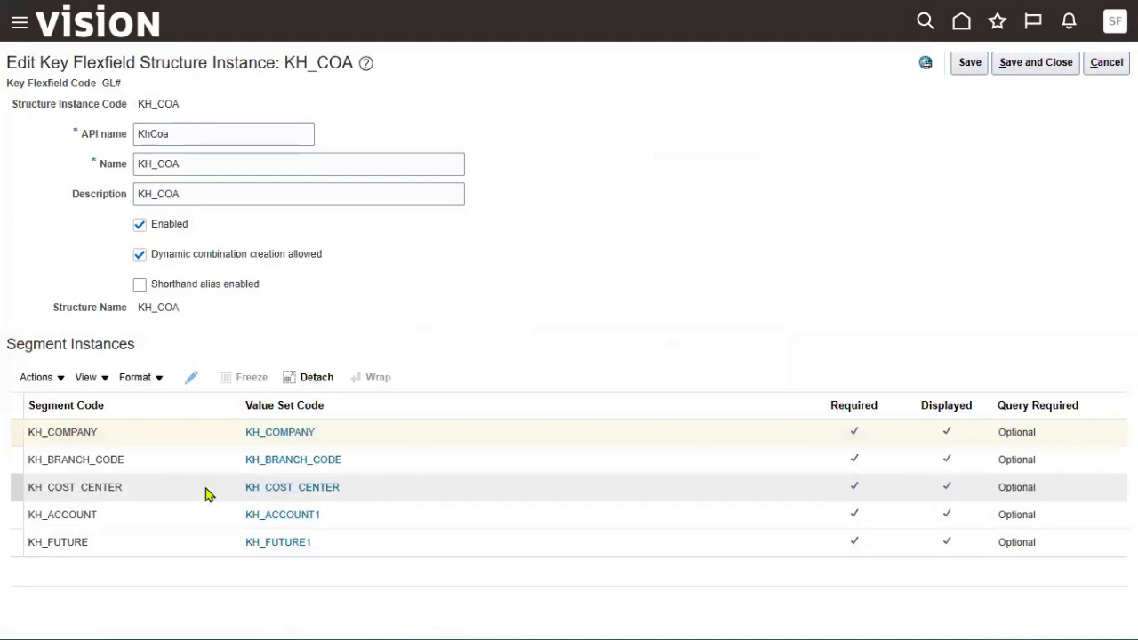
Clear the KH_ACCOUNT_H1 tree name from the KH_ACCOUNT segment instance and save KH_COA.
{"action": "left_click", "coordinate": [228, 523]}
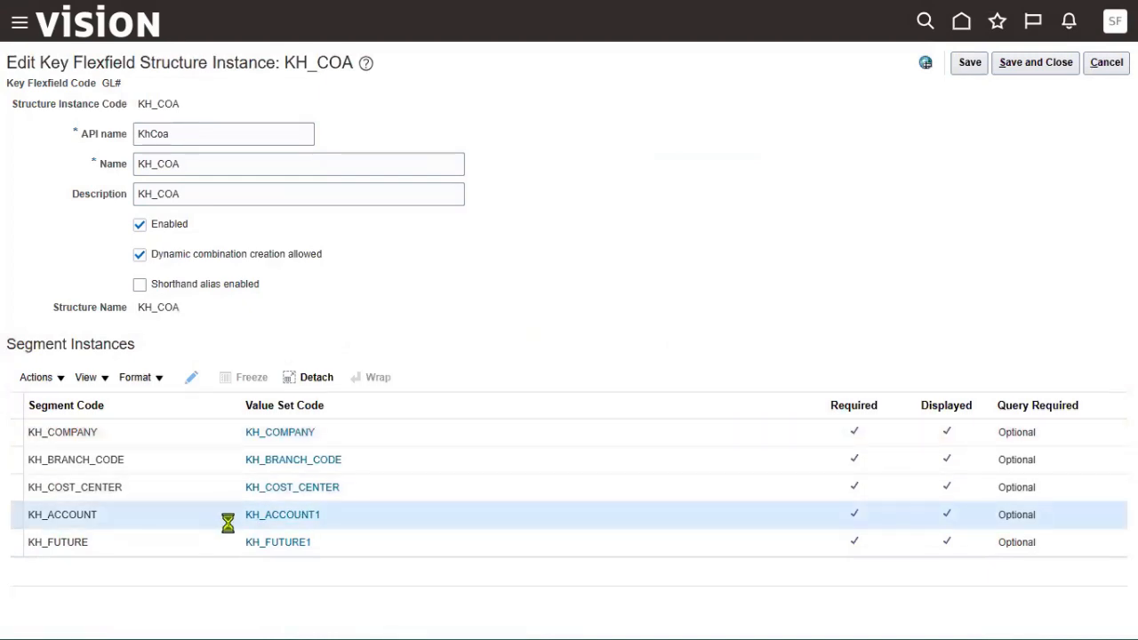
{"action": "left_click", "coordinate": [193, 384]}
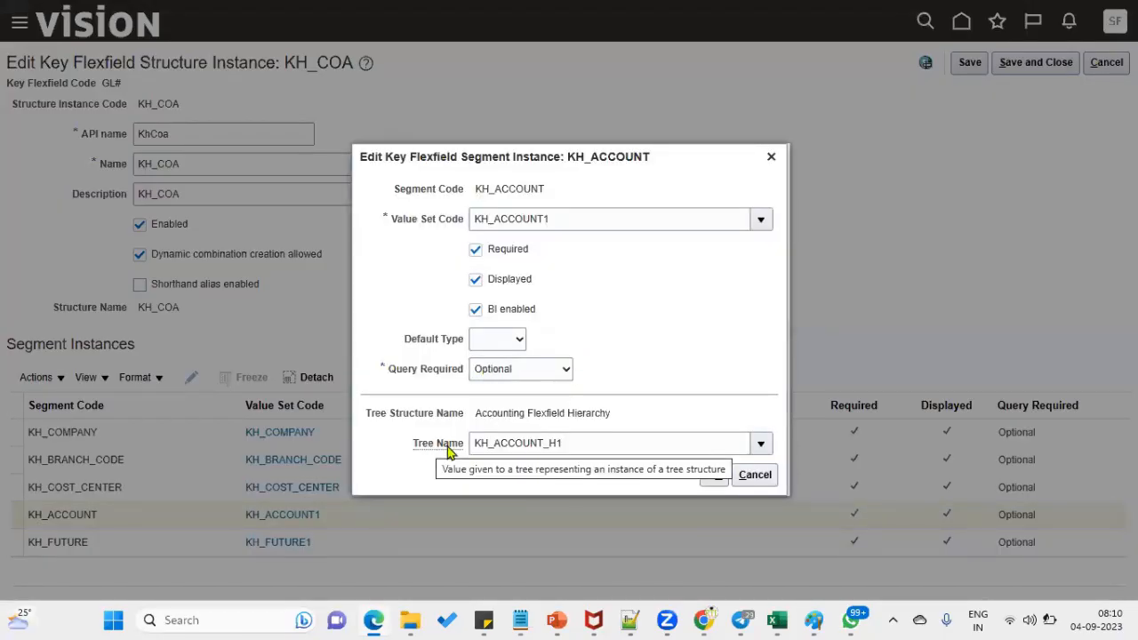
{"action": "left_click_drag", "start_coordinate": [576, 444], "coordinate": [425, 448]}
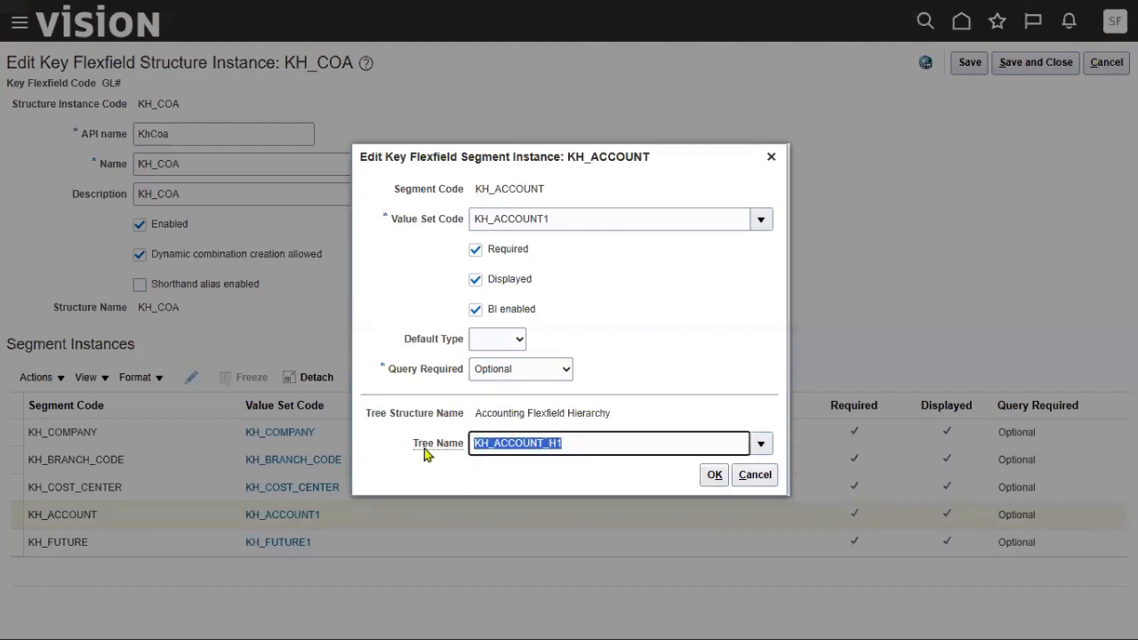
{"action": "key", "text": "BackSpace"}
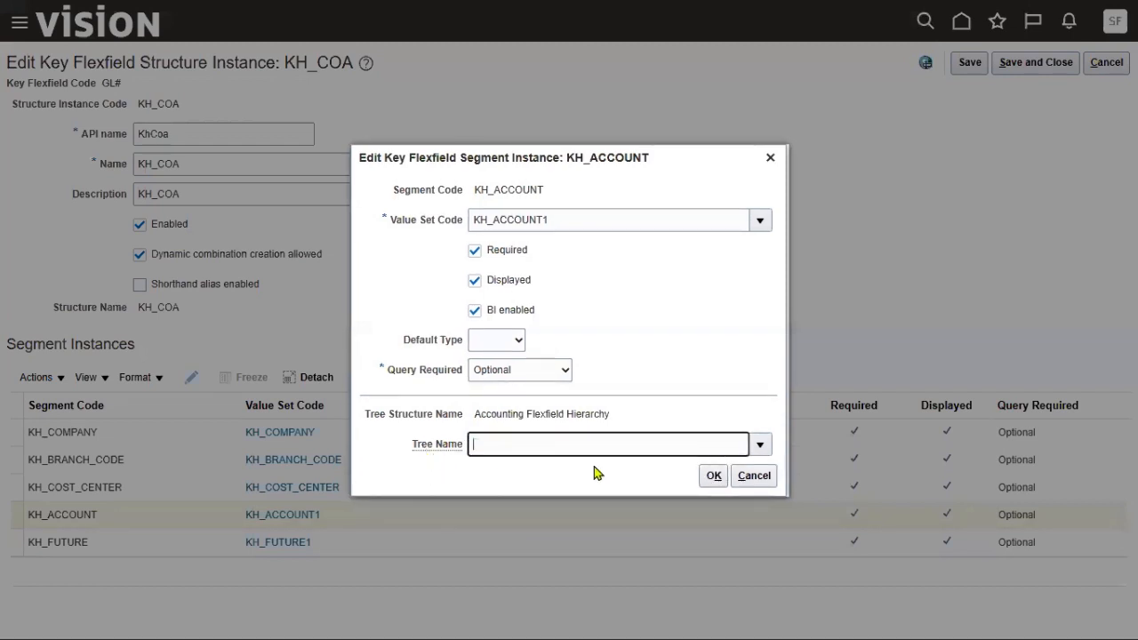
{"action": "left_click", "coordinate": [713, 476]}
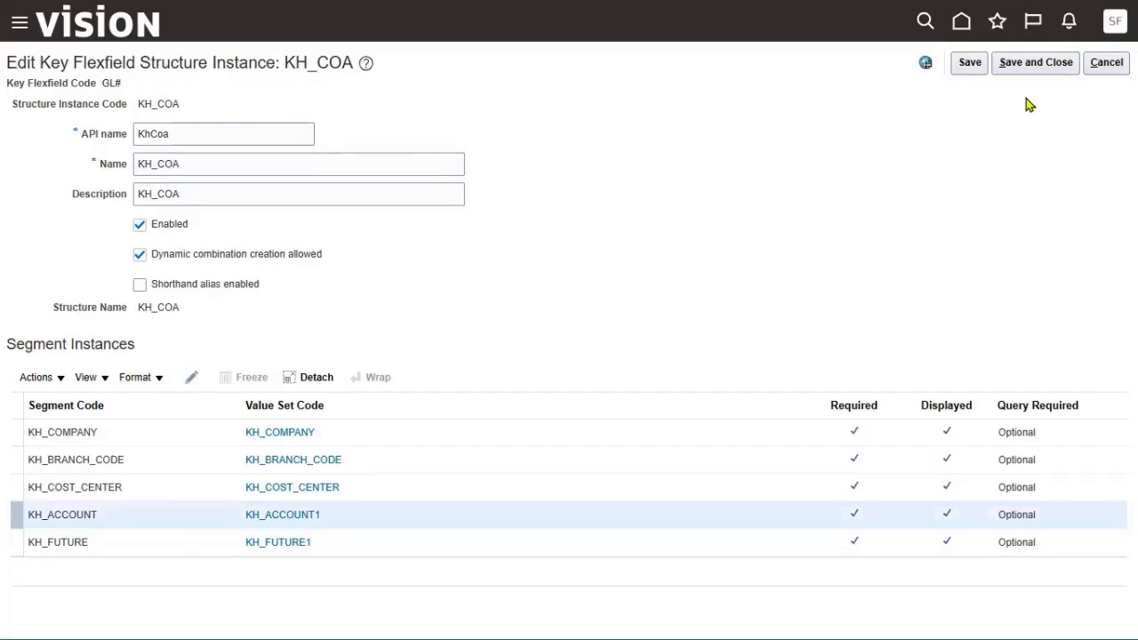
{"action": "left_click", "coordinate": [972, 70]}
{"action": "left_click", "coordinate": [1030, 69]}
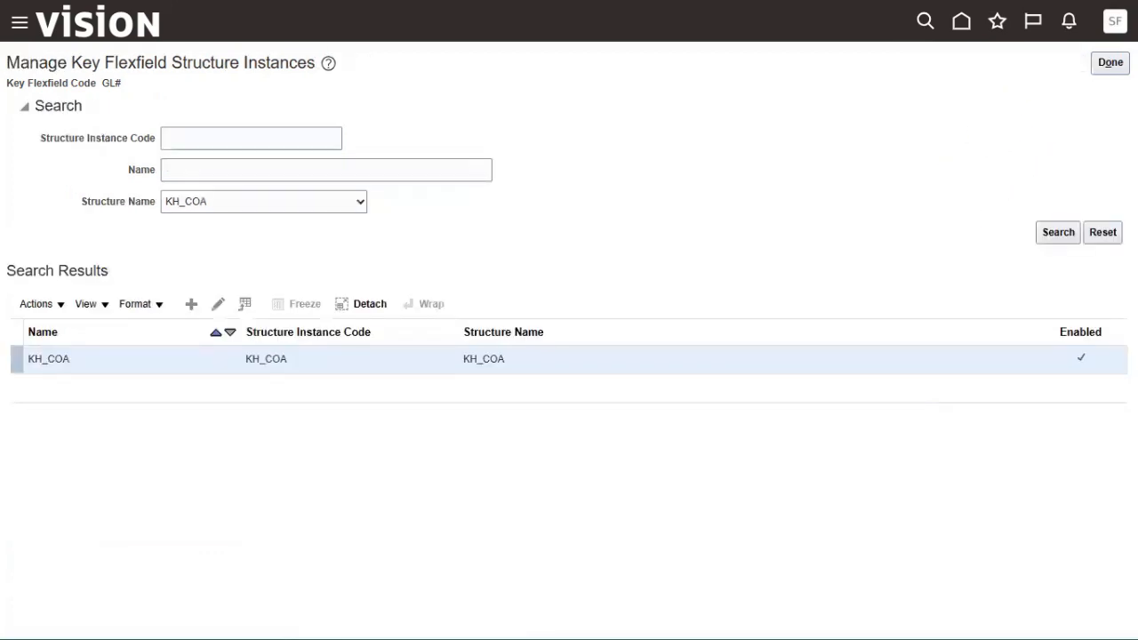
Return to chart of accounts structures and redeploy the Accounting Flexfield.
{"action": "left_click", "coordinate": [1111, 62]}
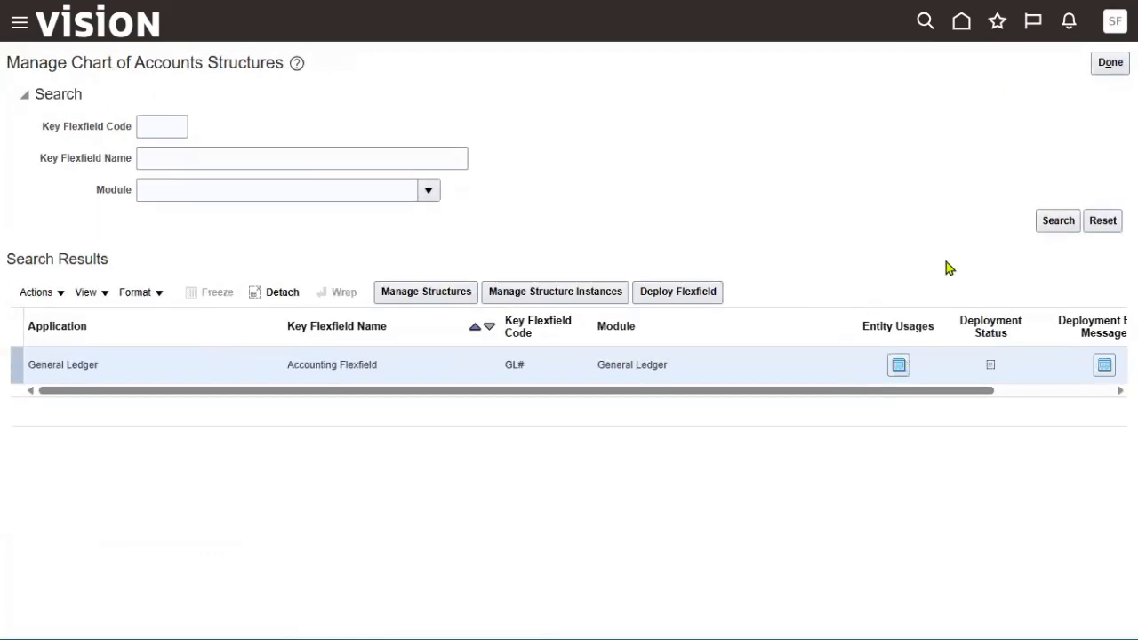
{"action": "left_click", "coordinate": [698, 294]}
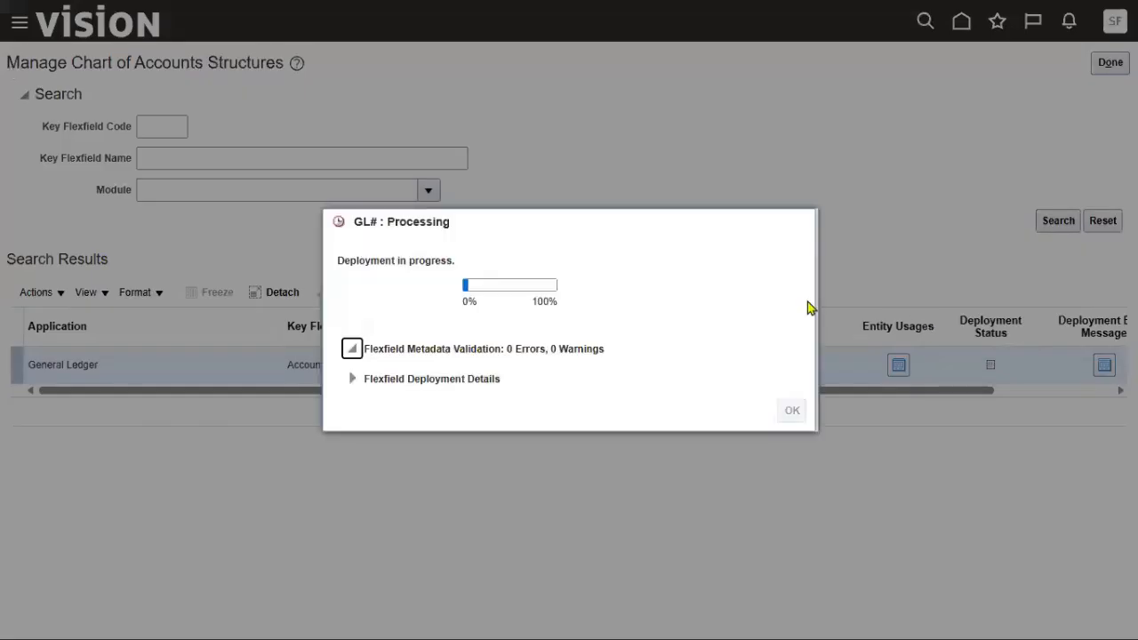